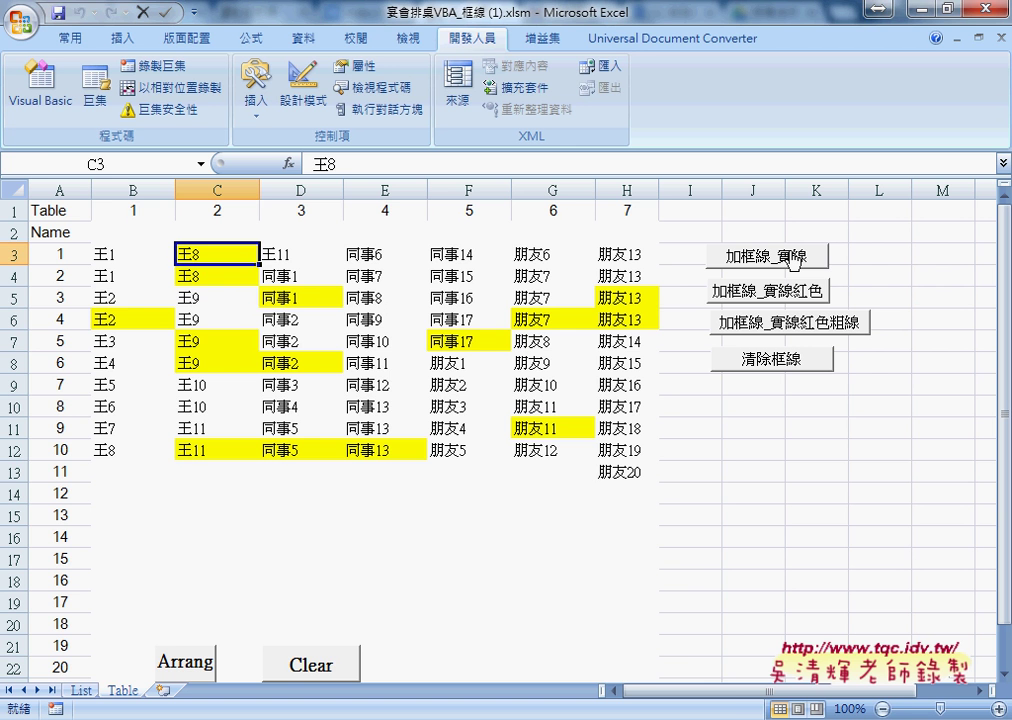
- Select B3:H13 and open the 加框線_實線 button's assigned macro in Module1 for editing
mouse_move(129, 253)
mouse_down()
mouse_move(474, 477)
mouse_move(616, 478)
mouse_up()
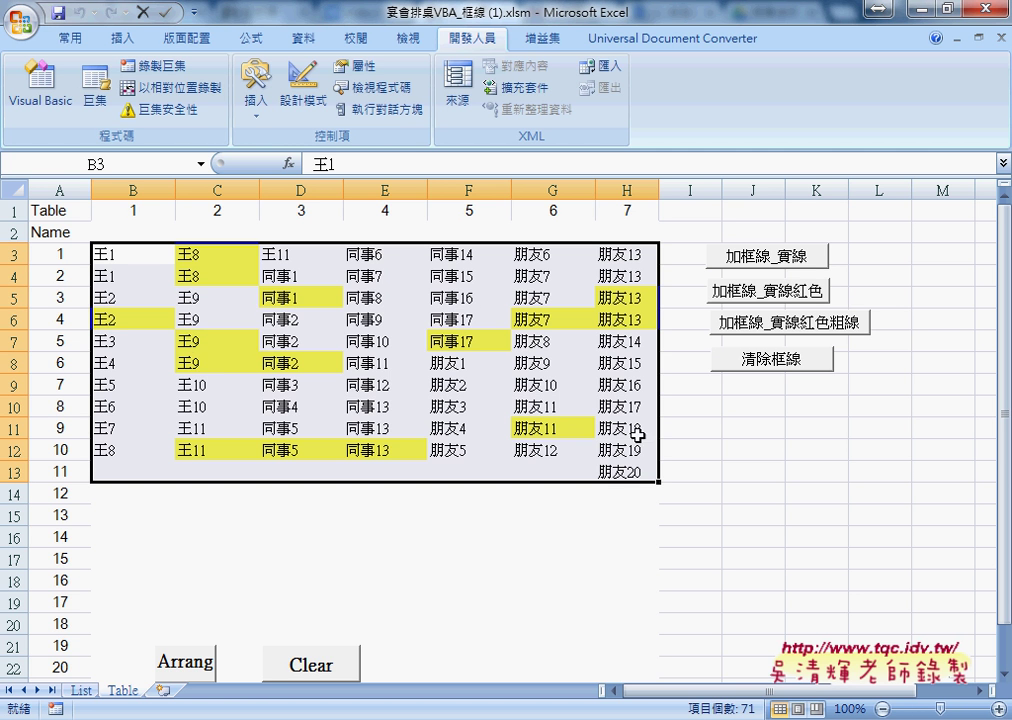
right_click(760, 258)
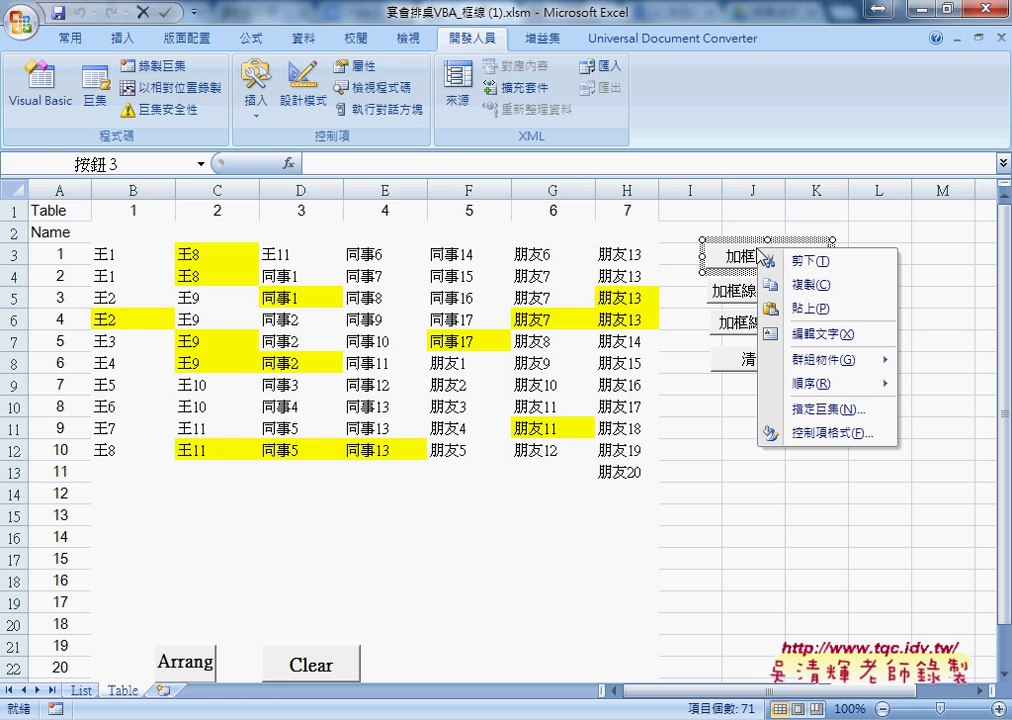
click(815, 409)
click(955, 285)
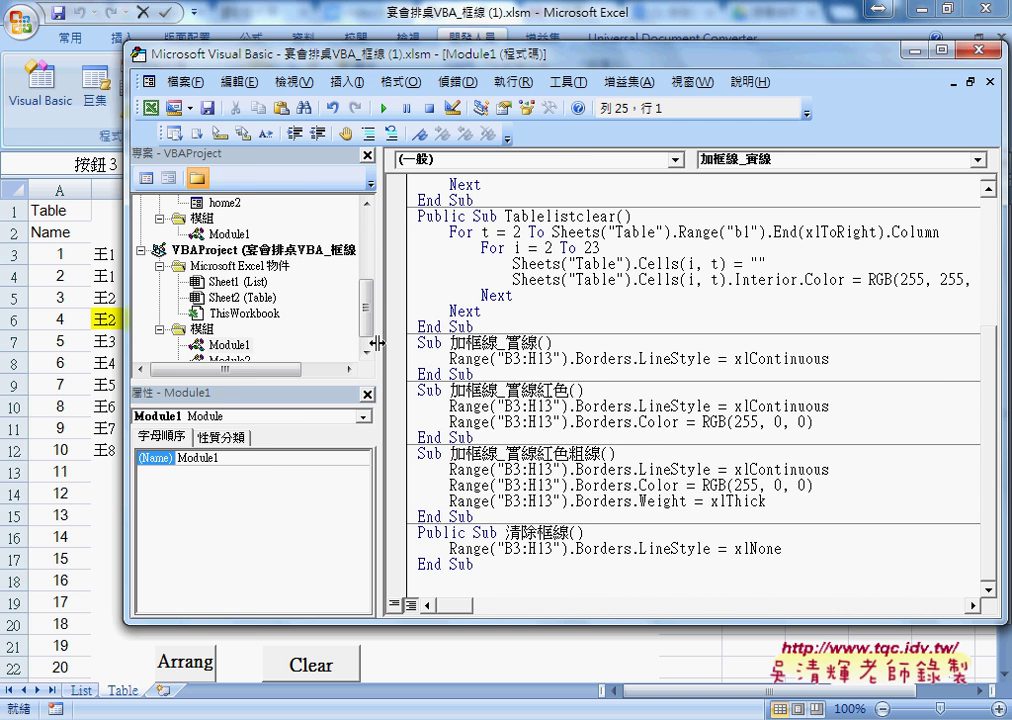
- Shrink the project pane and move the narrowed VBA window beside the worksheet table
drag(337, 344, 214, 344)
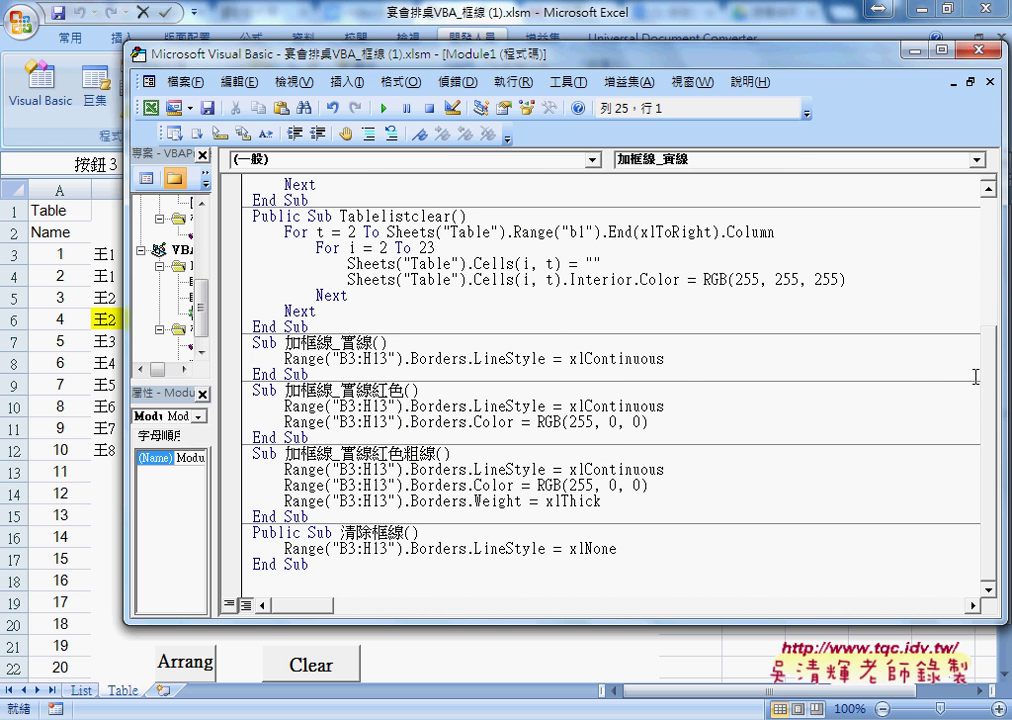
drag(1002, 378, 765, 378)
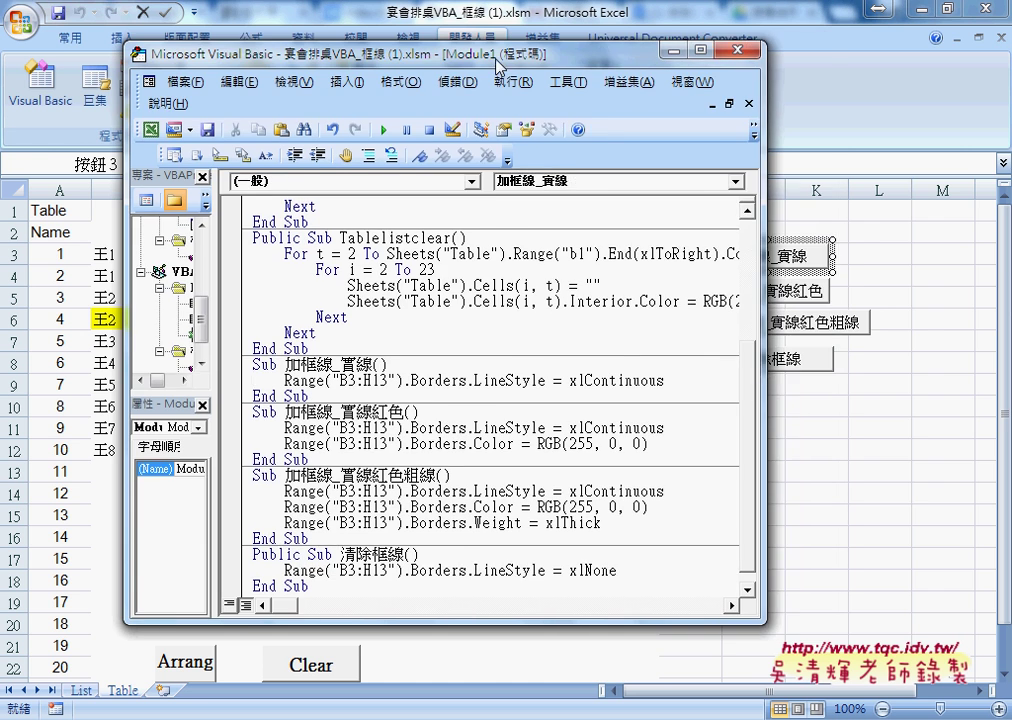
drag(497, 63, 843, 78)
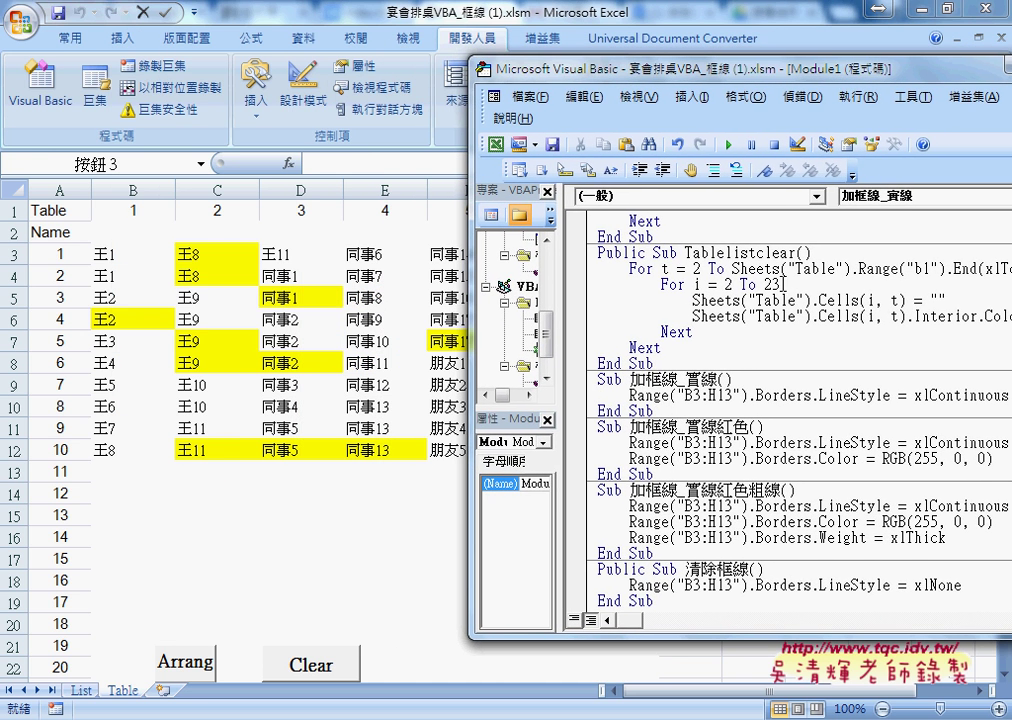
scroll(703, 381, down, 1)
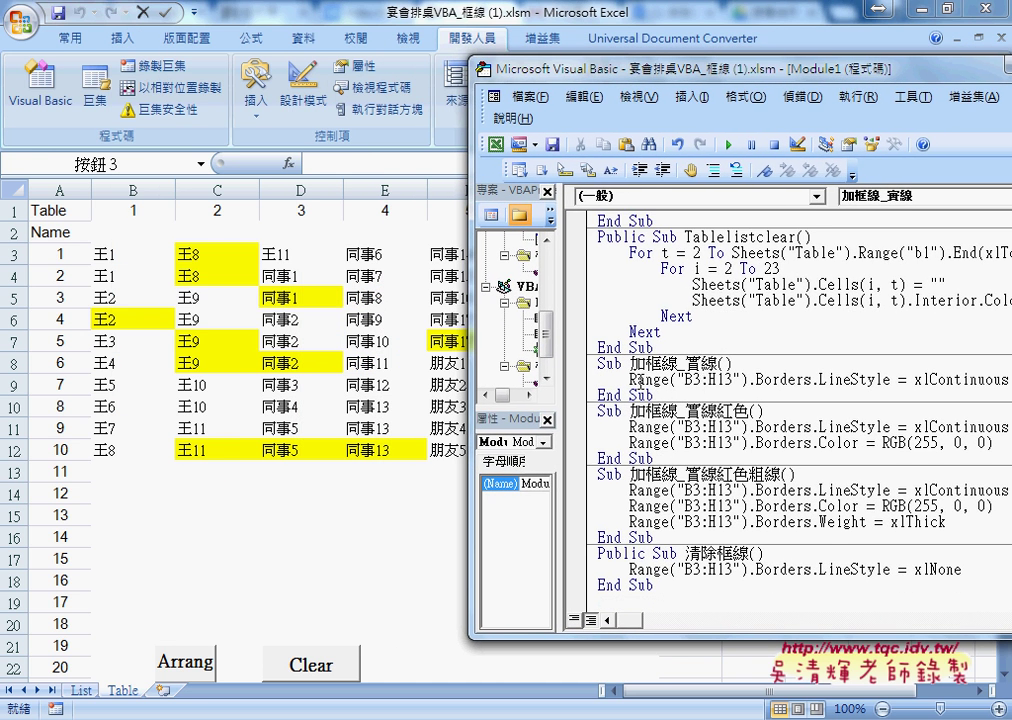
- Highlight Range, "B3:H13", .Borders, .LineStyle and xlContinuous in turn, then select everything after Range("B3:H13")
double_click(668, 381)
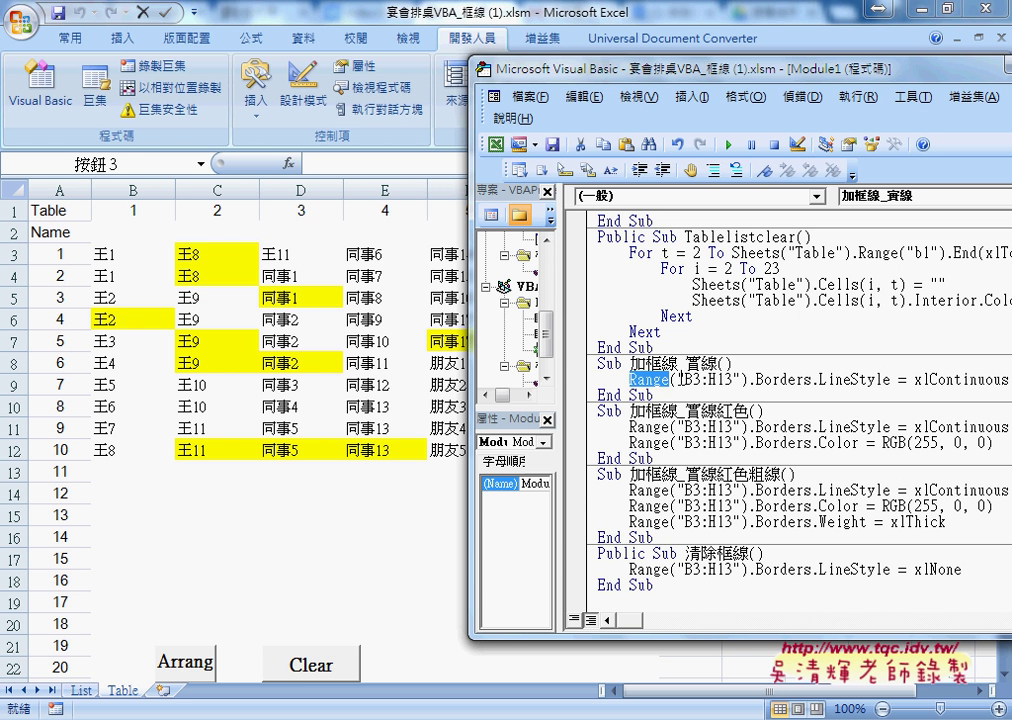
drag(676, 380, 741, 380)
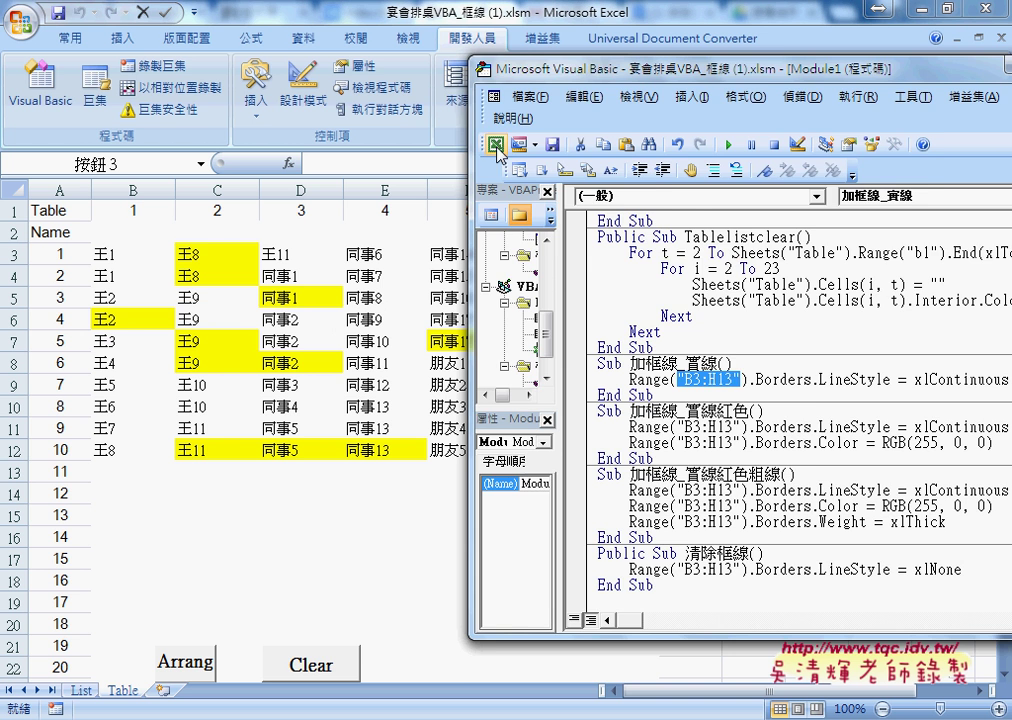
drag(527, 71, 733, 92)
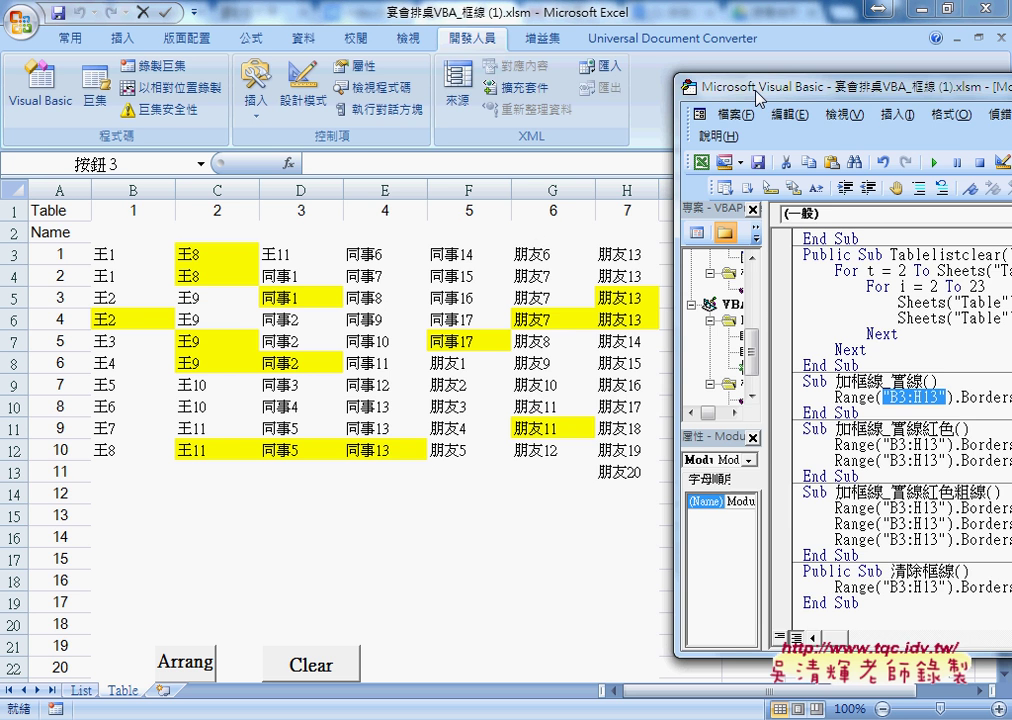
drag(756, 93, 459, 72)
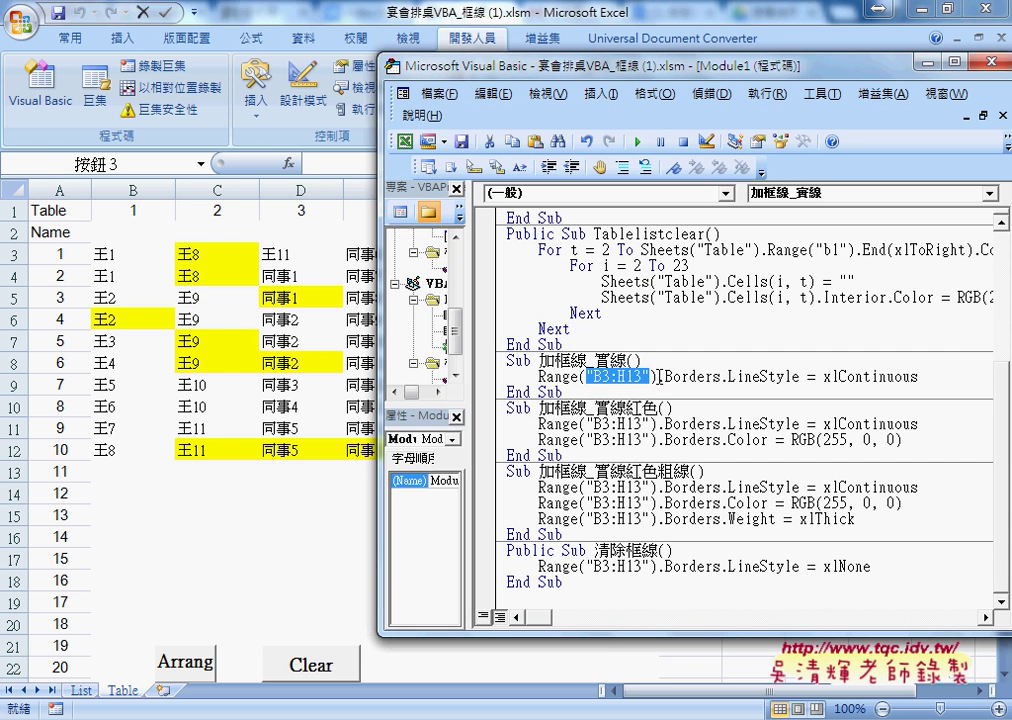
drag(657, 377, 721, 377)
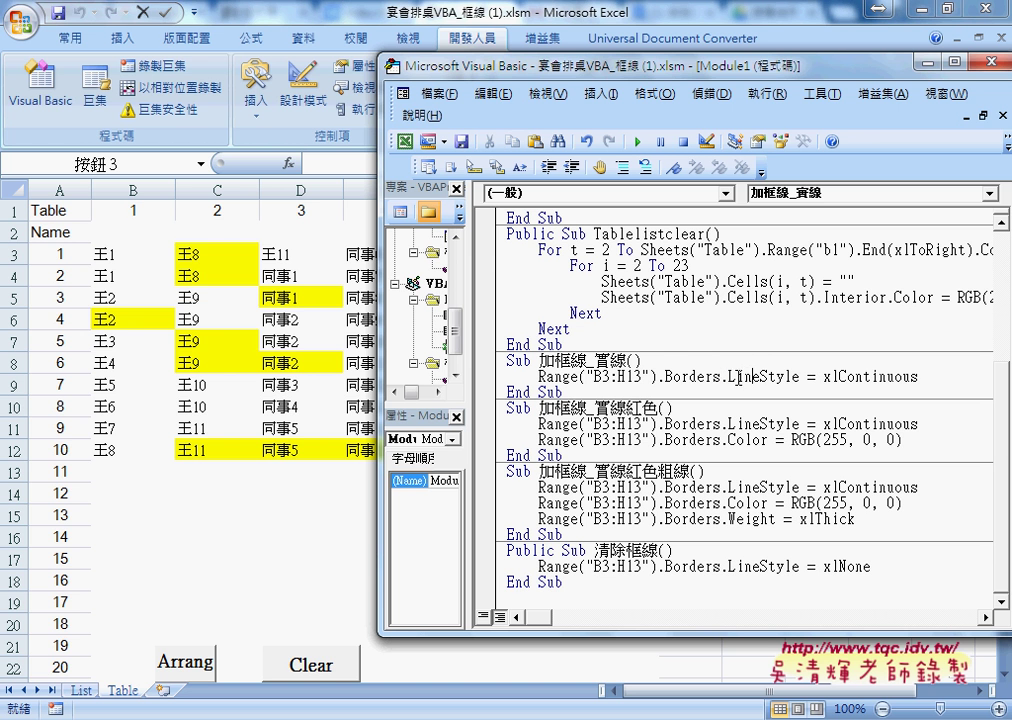
drag(721, 377, 799, 377)
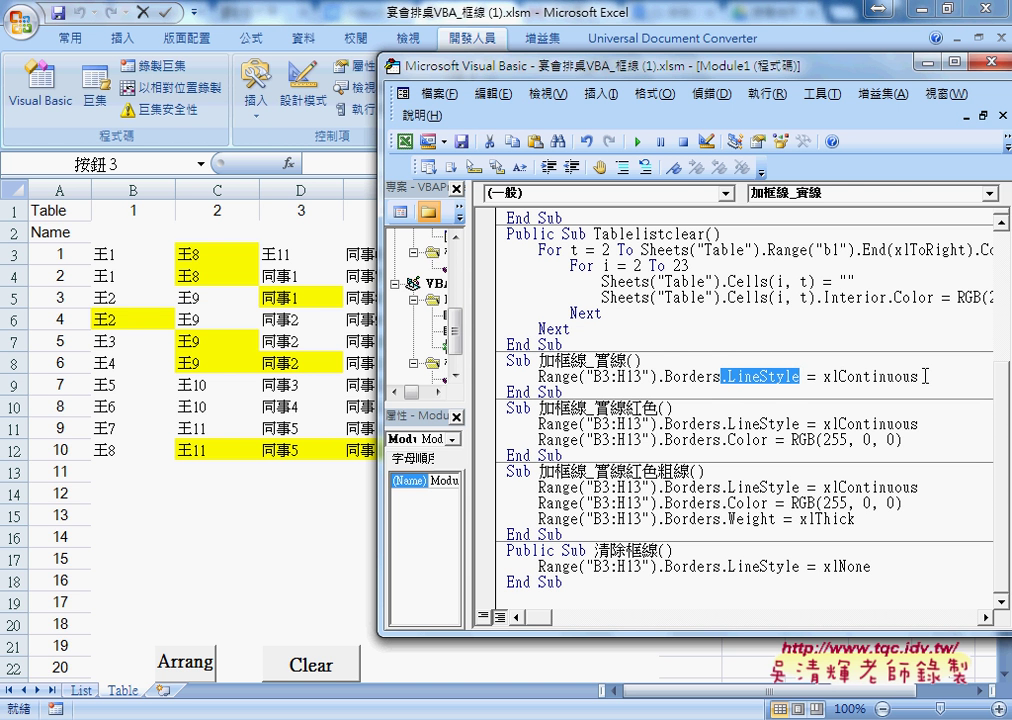
drag(919, 377, 817, 378)
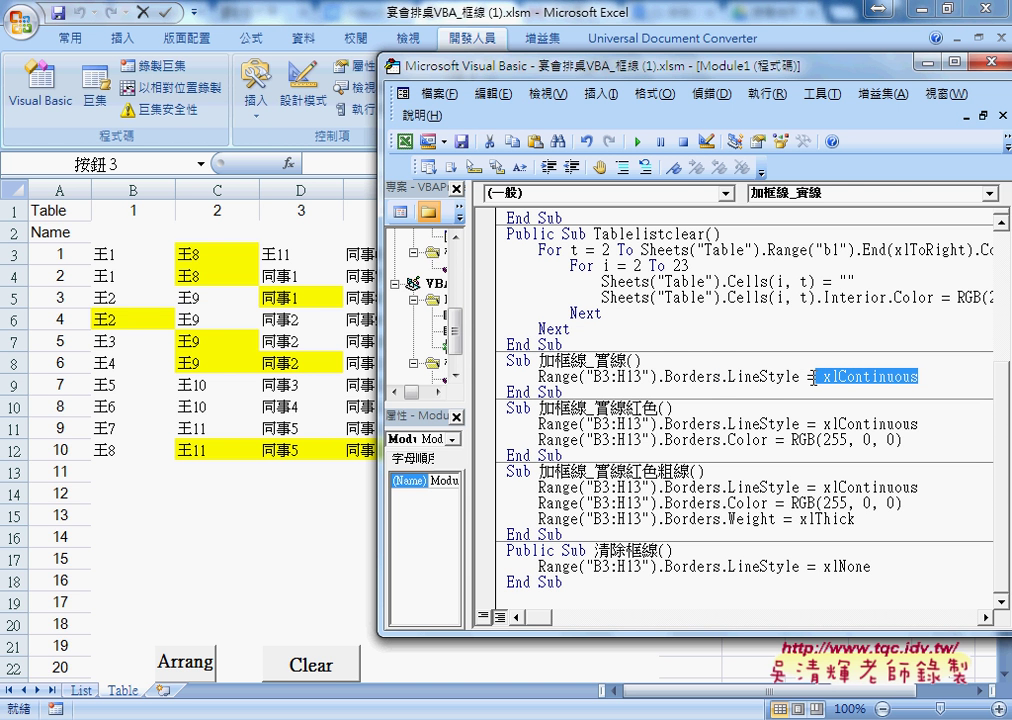
drag(919, 377, 657, 377)
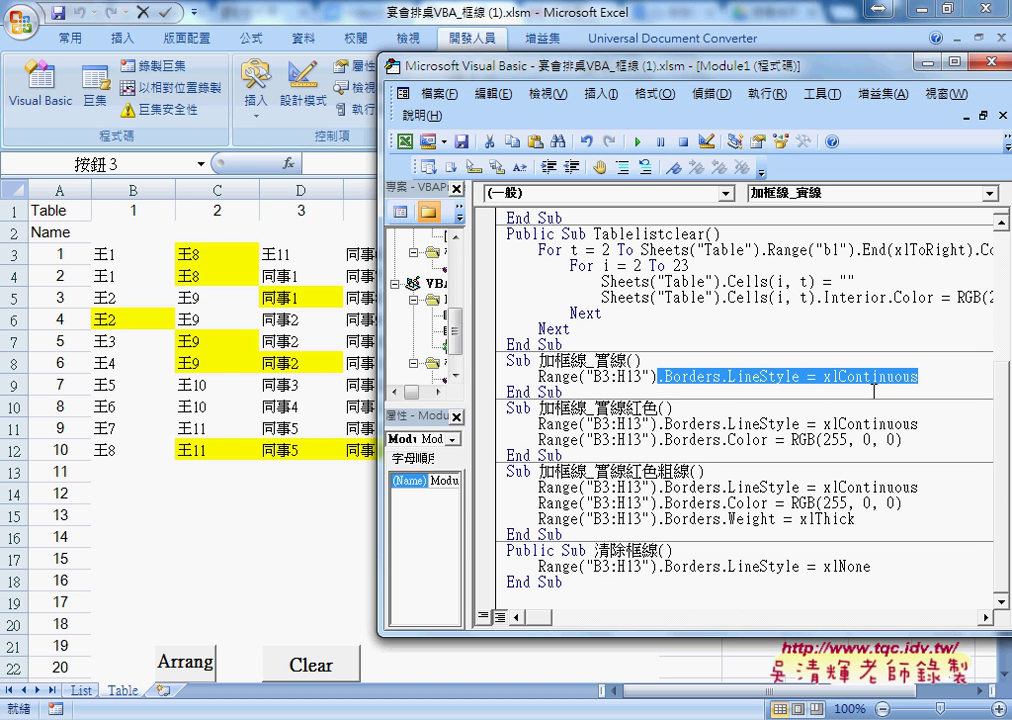
- Retype .Borders.LineStyle = after Range("B3:H13") using IntelliSense, then bring up Excel developer help
text(.)
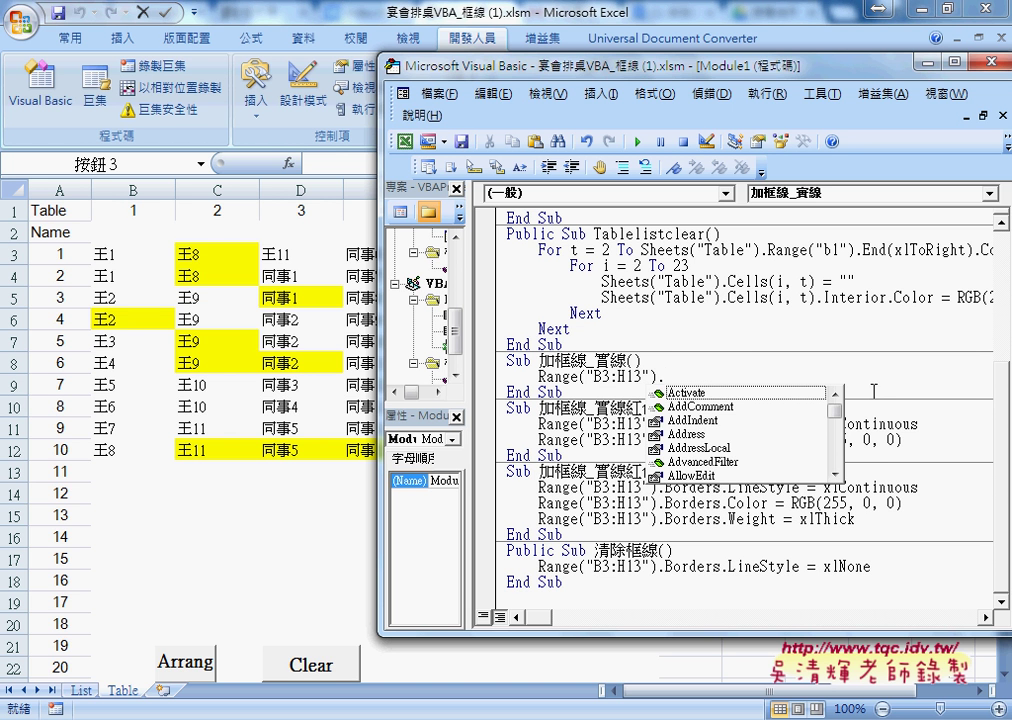
text(b)
key(Down)
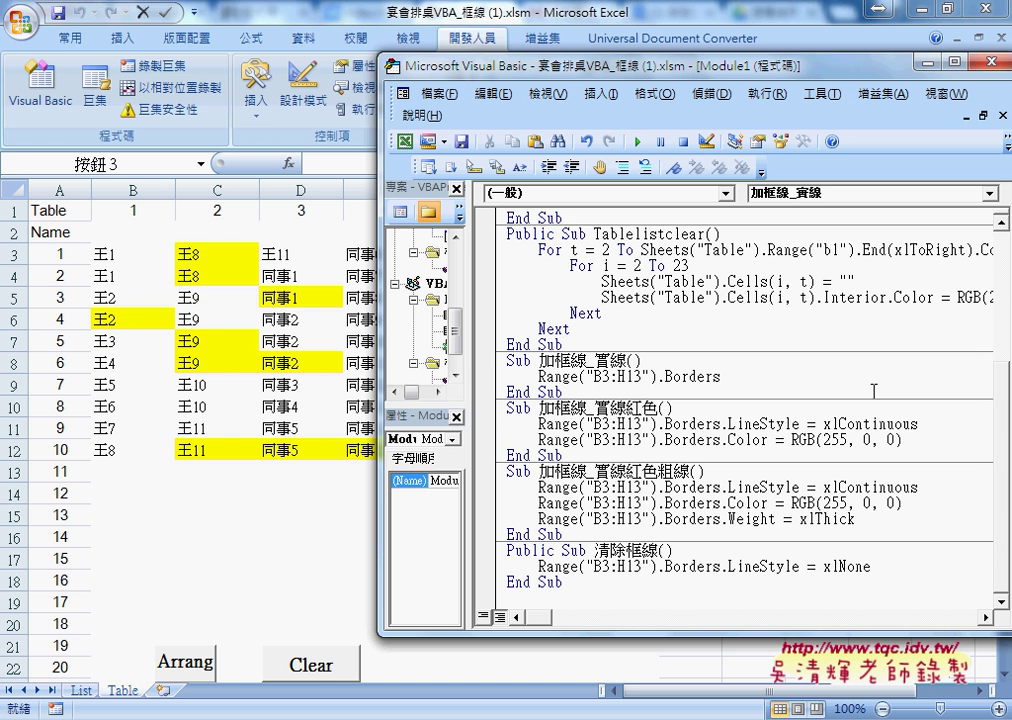
text(.)
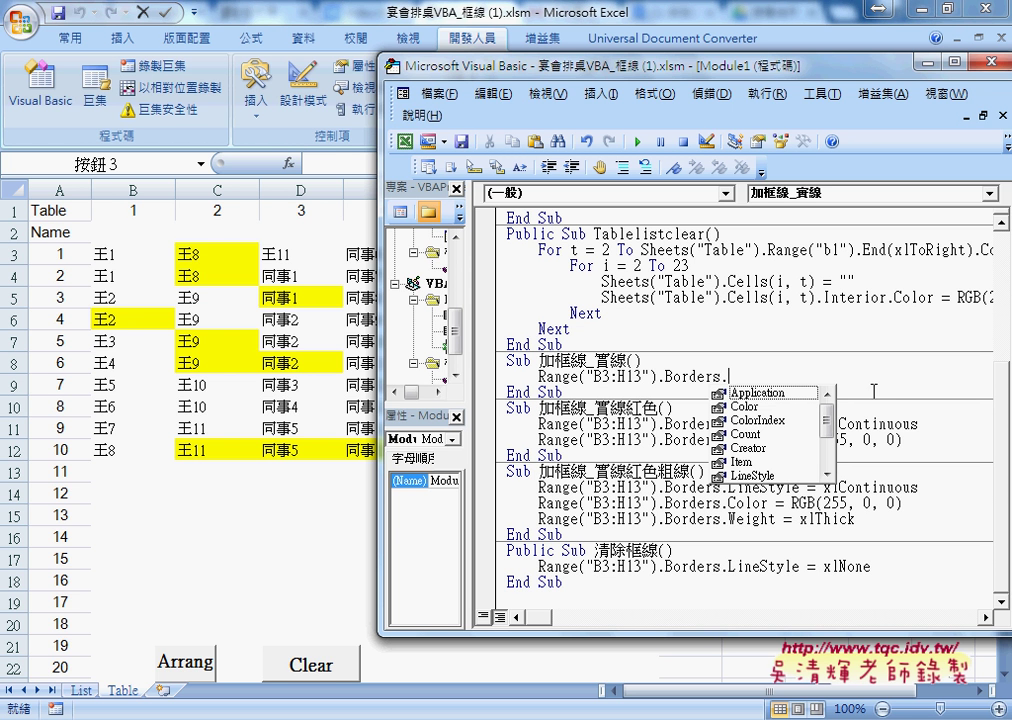
key(Down)
key(Down)
key(Down)
key(Down)
key(Down)
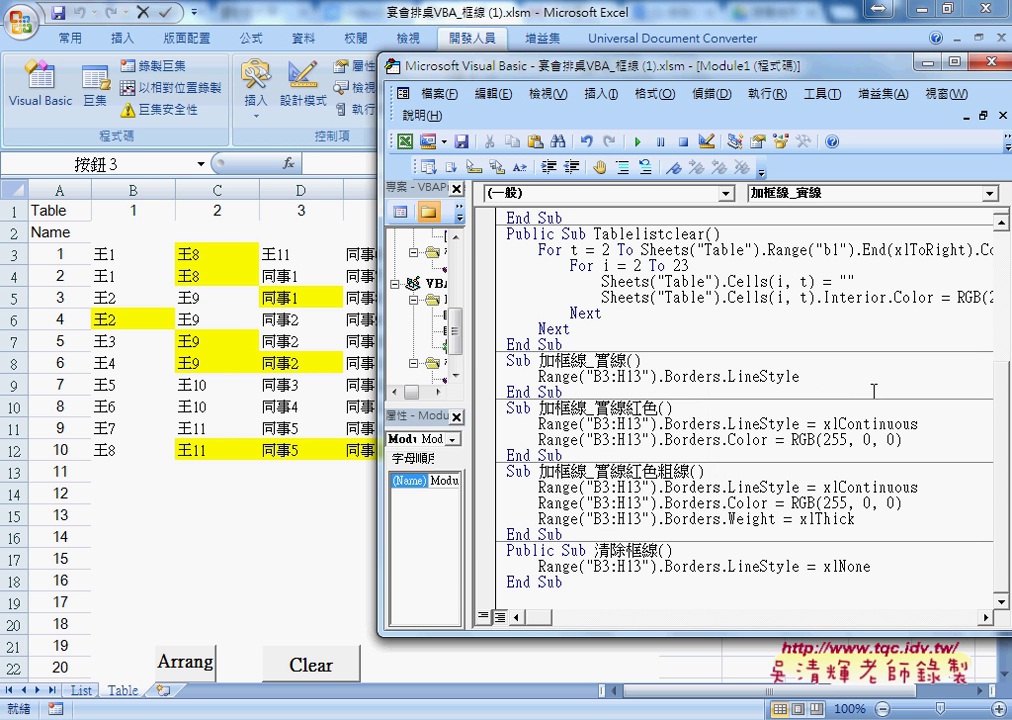
text(=)
key(F1)
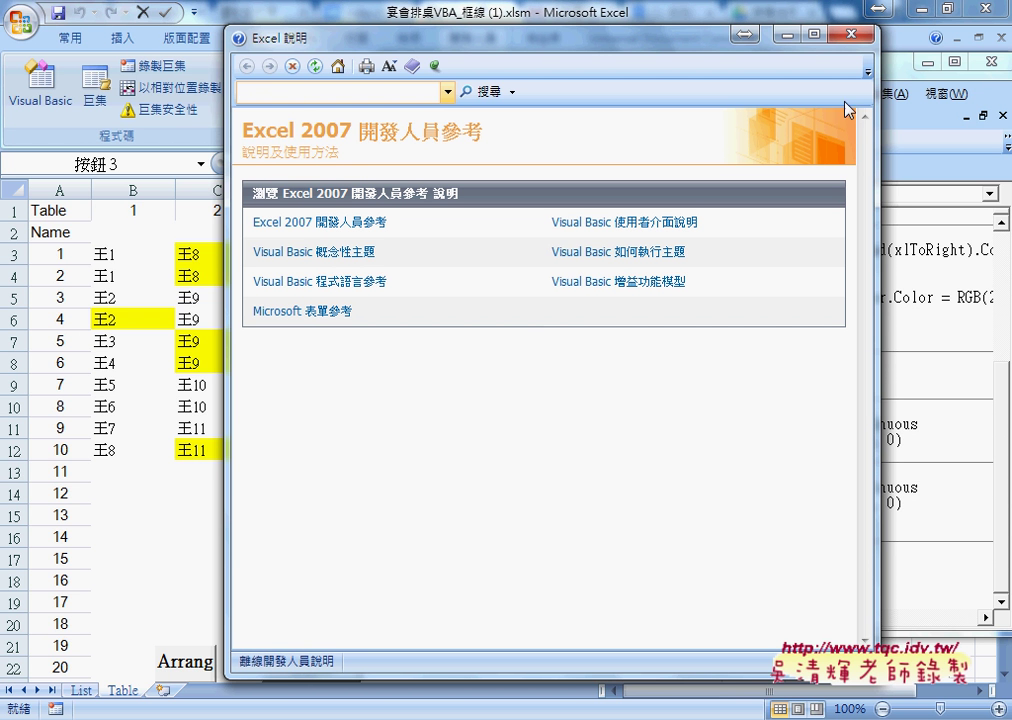
- Select LineStyle in the code and search the Excel Help developer reference for LineStyle
click(858, 37)
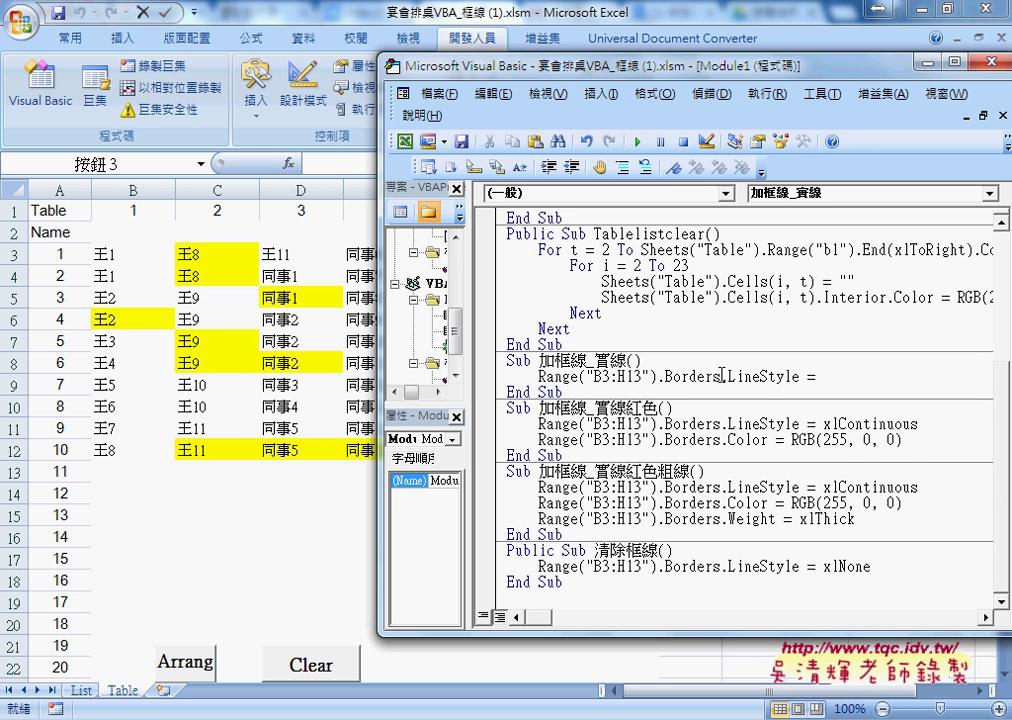
key(F1)
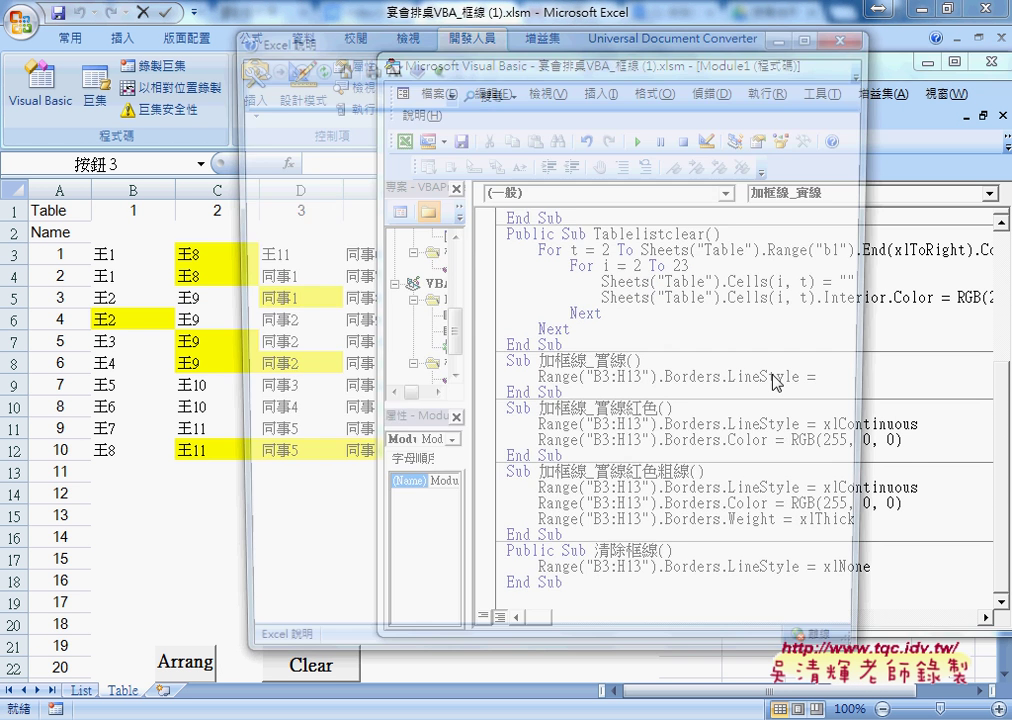
click(851, 35)
drag(803, 376, 731, 377)
key(ctrl+c)
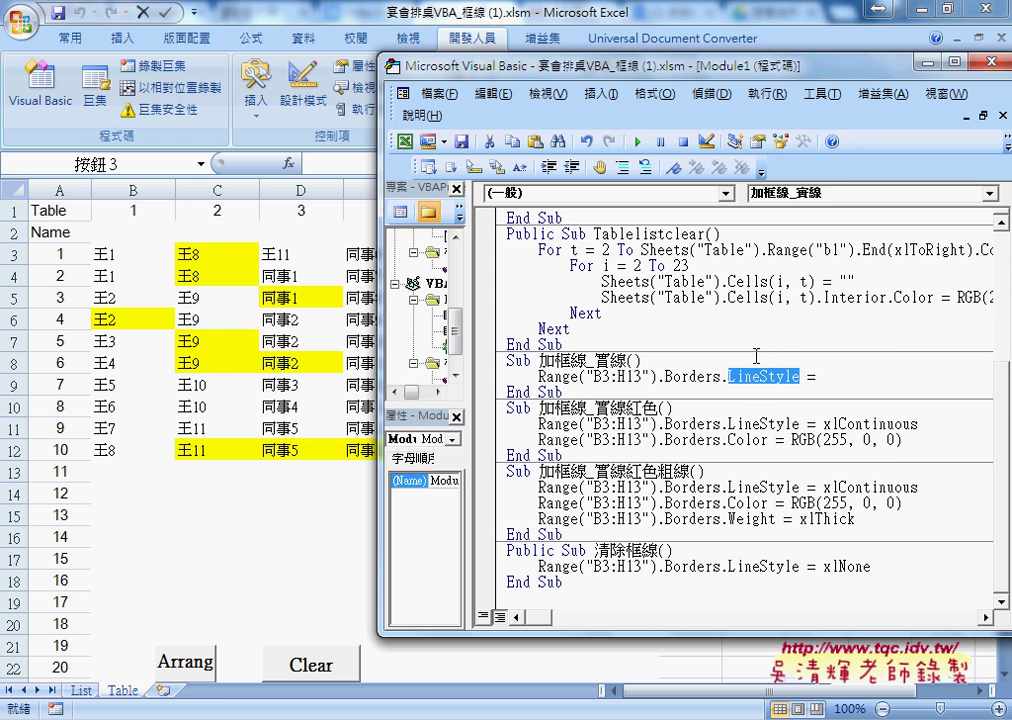
key(F1)
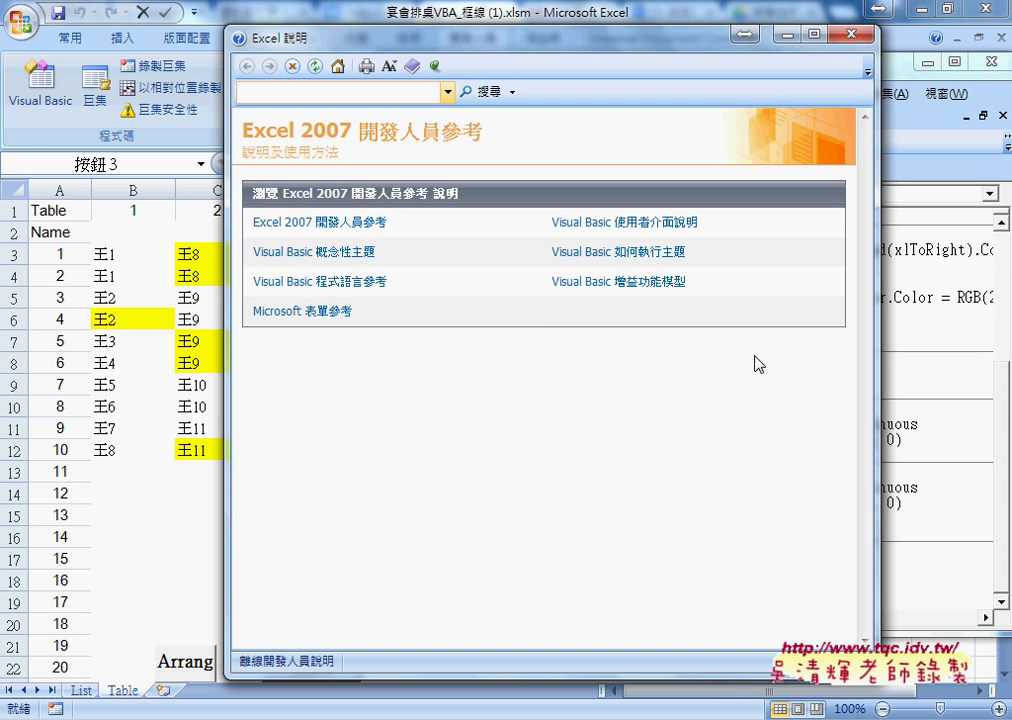
click(288, 95)
key(ctrl+v)
key(Return)
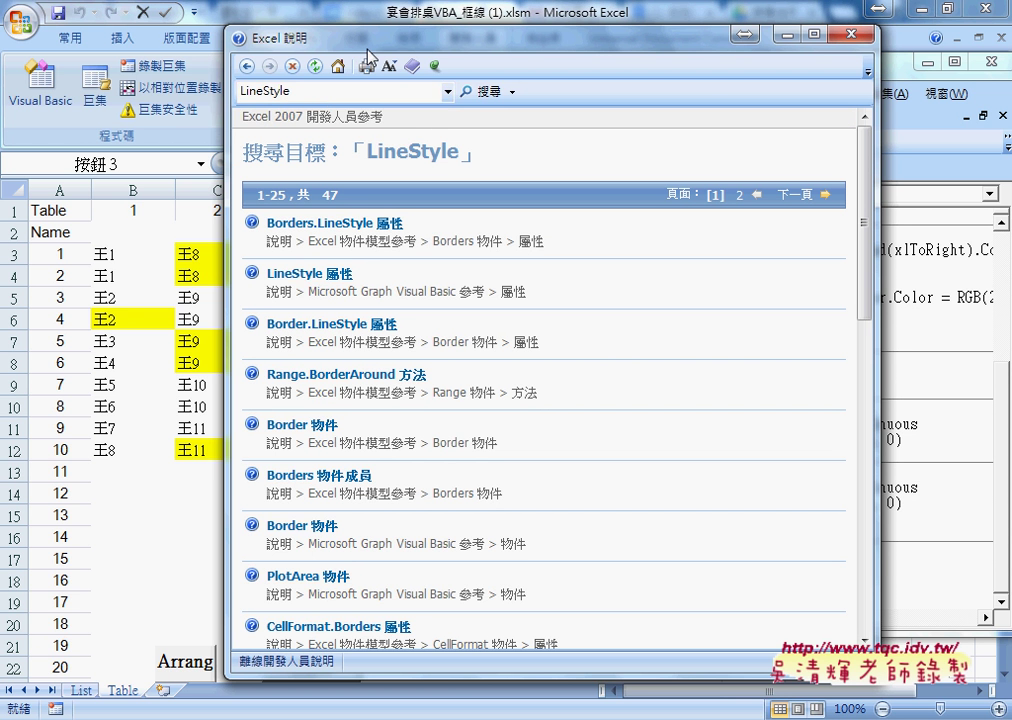
- Go from the Borders.LineStyle topic to the XlLineStyle enumeration page
drag(368, 50, 224, 48)
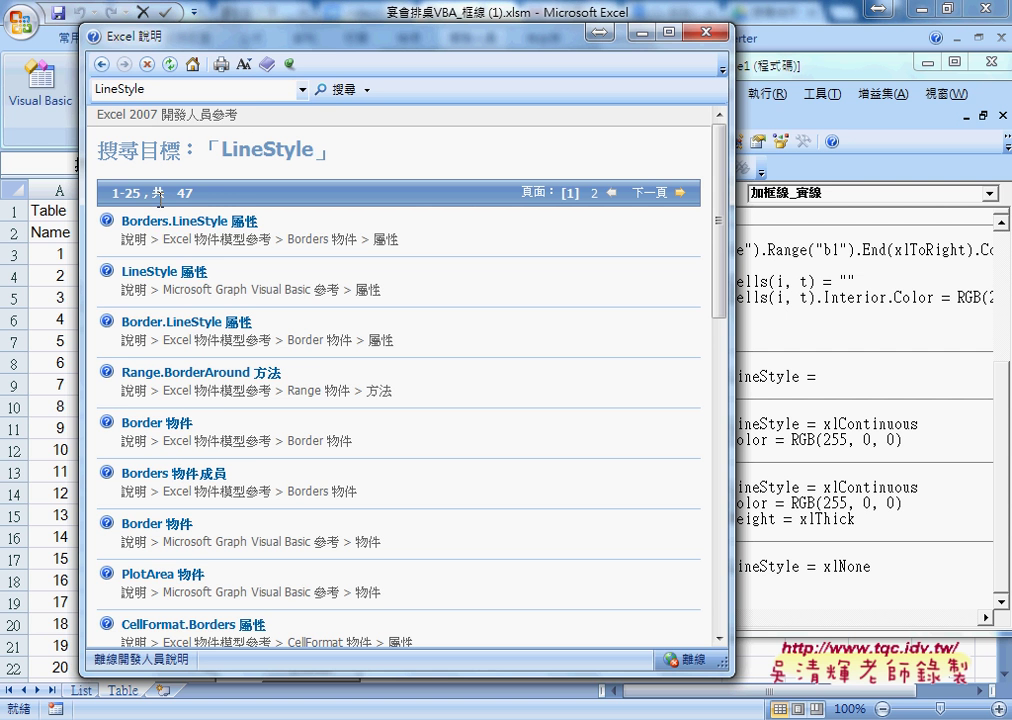
click(205, 224)
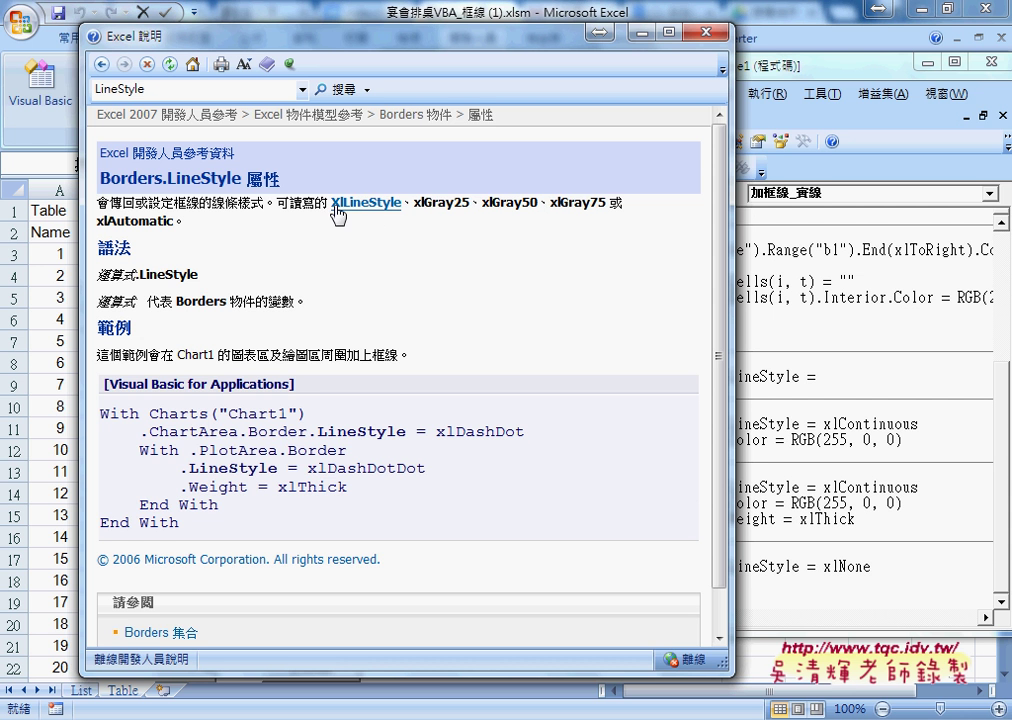
click(367, 204)
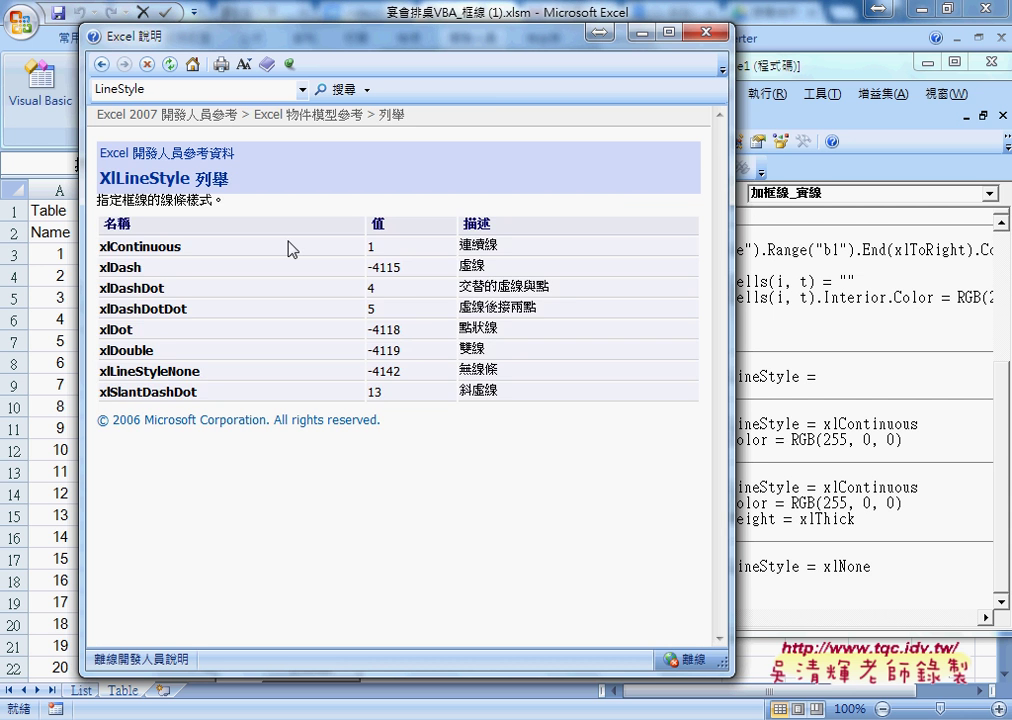
- Compare xlContinuous with xlDash, copy xlDash, and place the cursor after LineStyle = in the code
drag(501, 245, 449, 244)
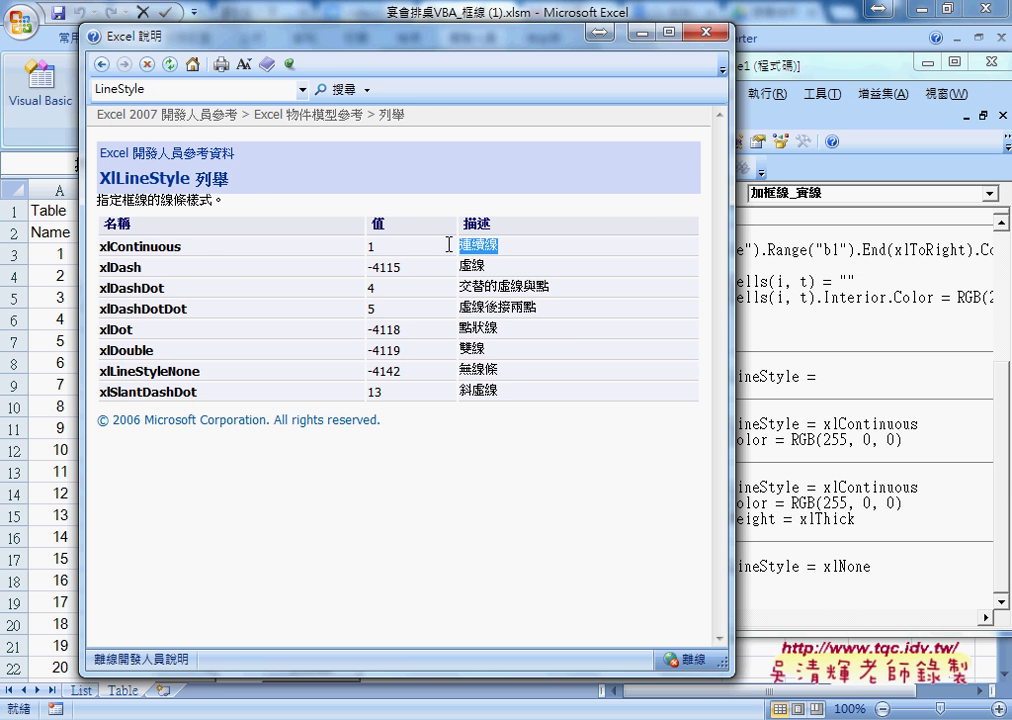
drag(181, 246, 100, 247)
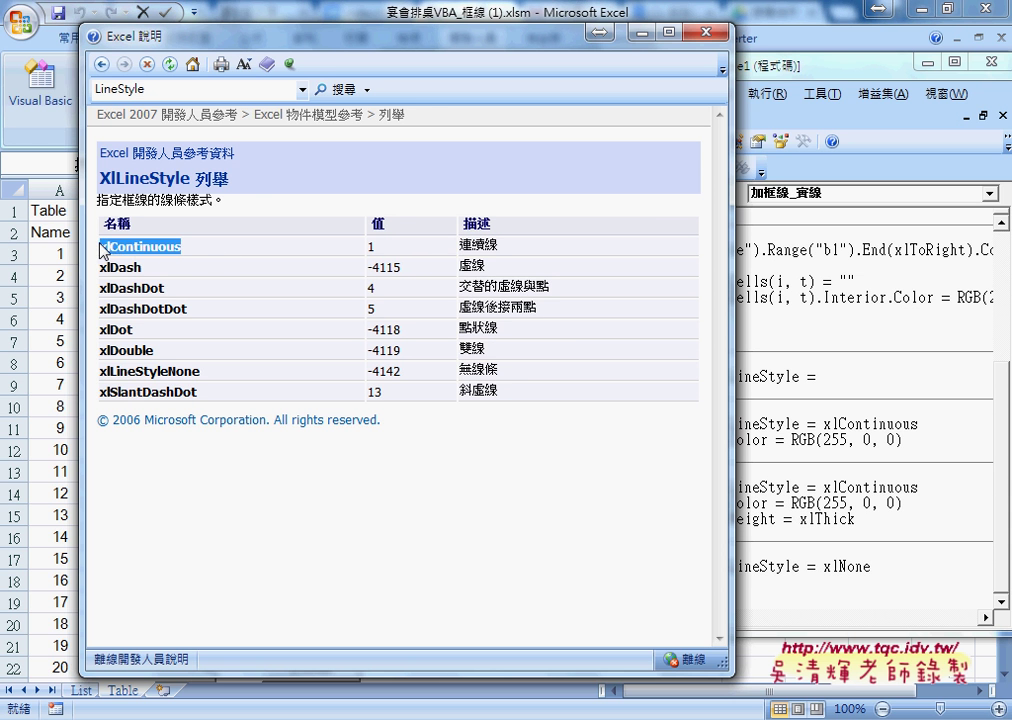
drag(487, 267, 459, 267)
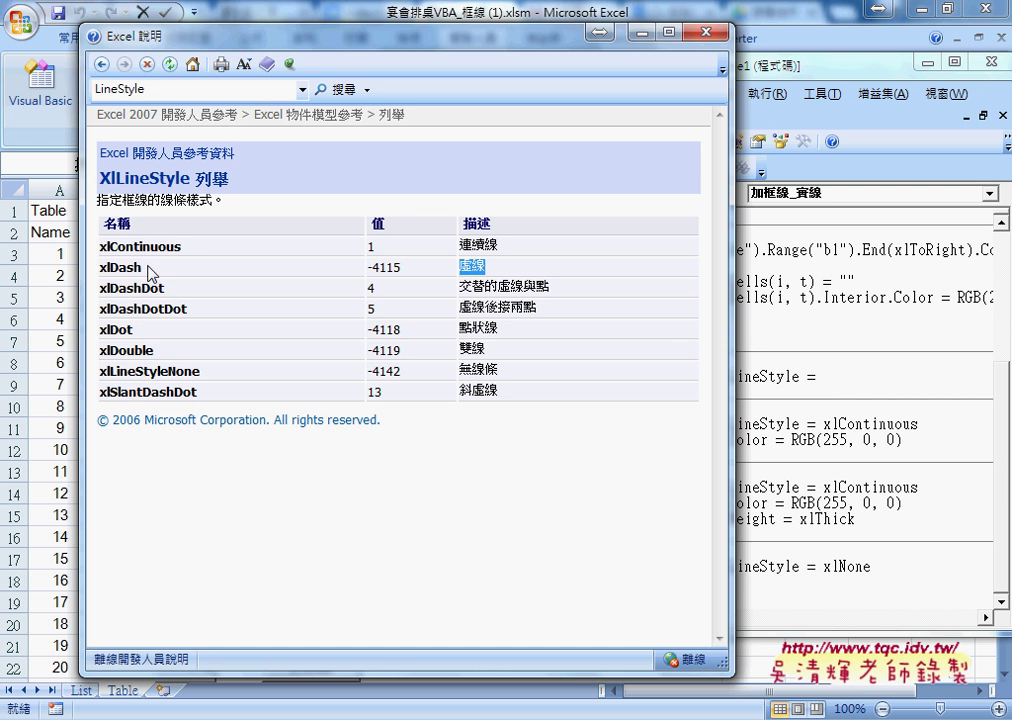
drag(146, 268, 100, 268)
drag(181, 247, 100, 247)
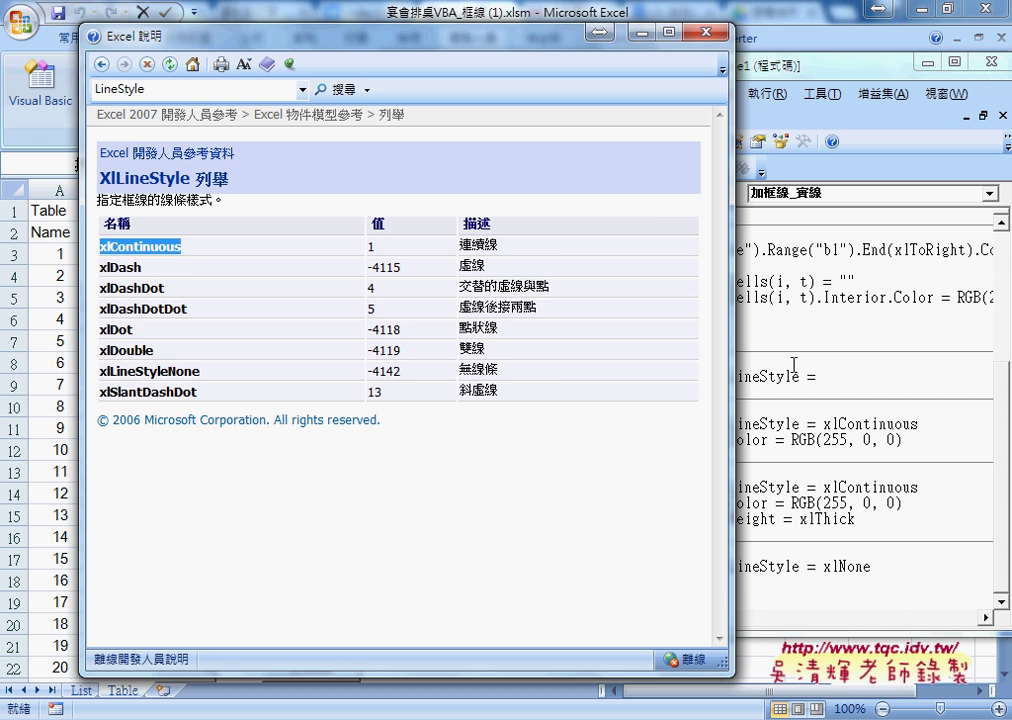
drag(143, 267, 100, 268)
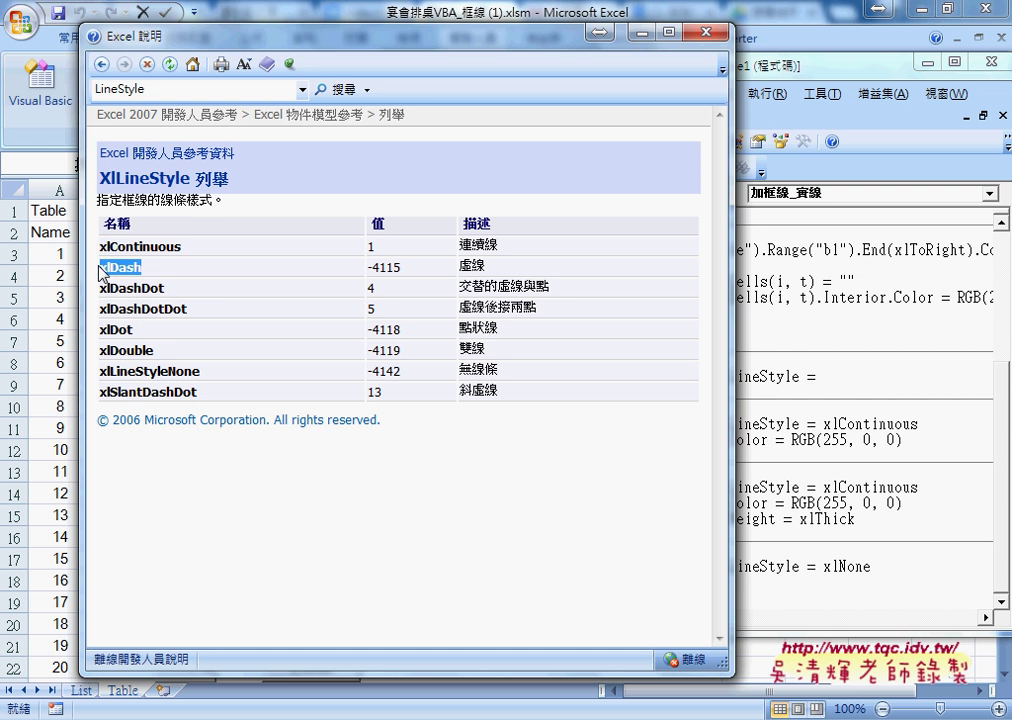
right_click(100, 270)
click(168, 281)
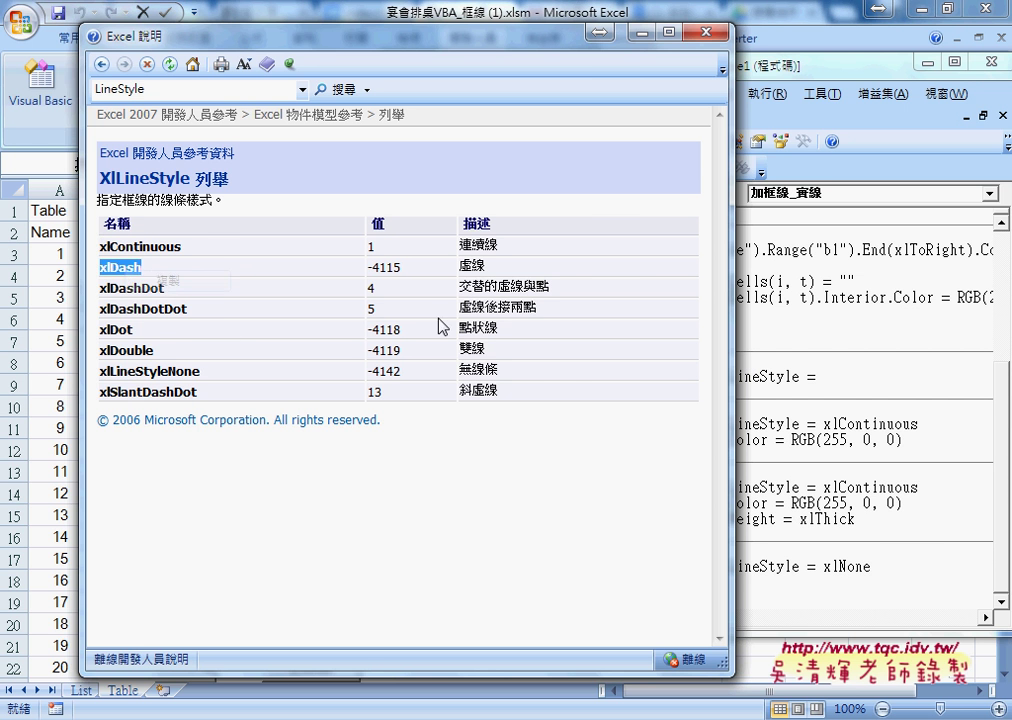
click(825, 377)
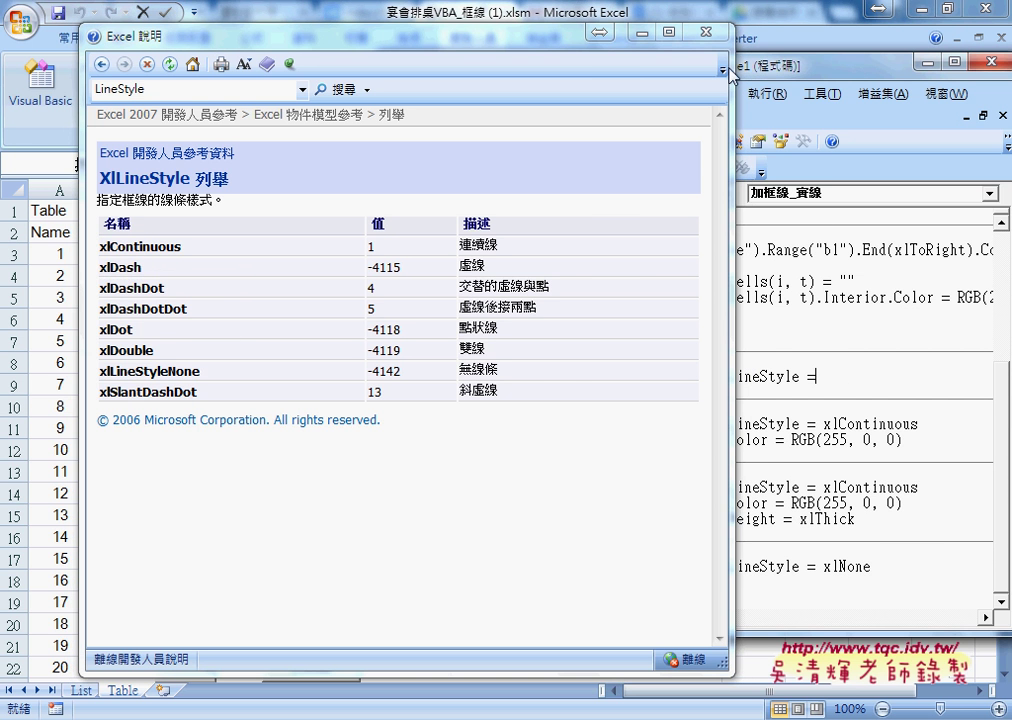
- Paste xlDash after LineStyle = and run 加框線_實線, giving B3:H13 dashed borders
click(706, 38)
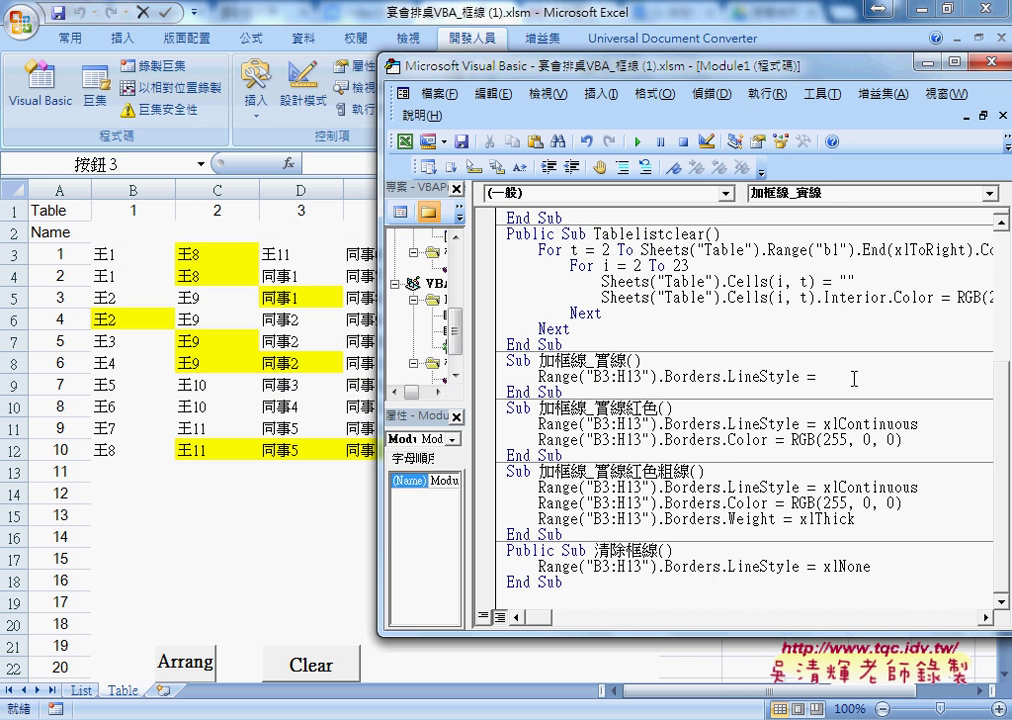
key(ctrl+v)
key(Down)
key(Down)
click(637, 141)
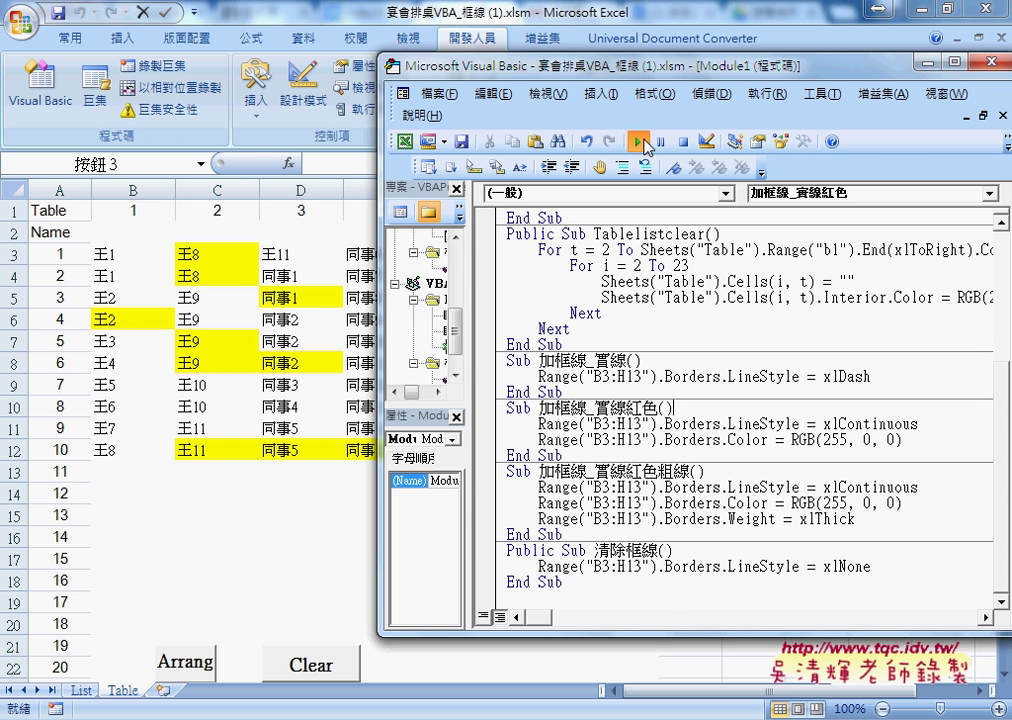
key(Up)
key(Up)
key(Up)
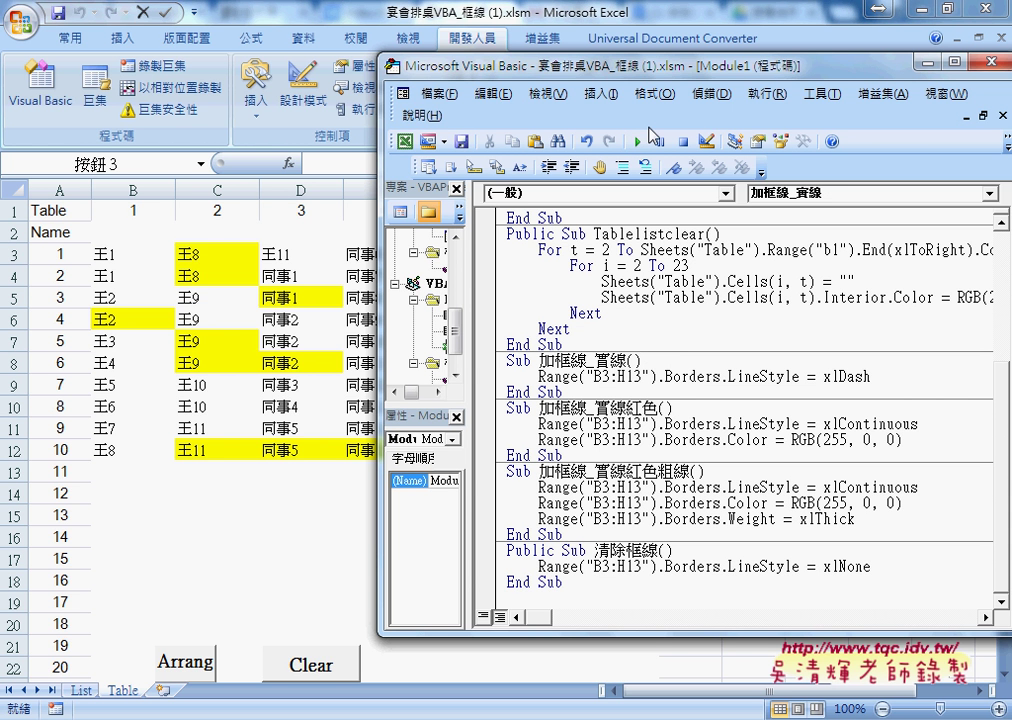
click(637, 143)
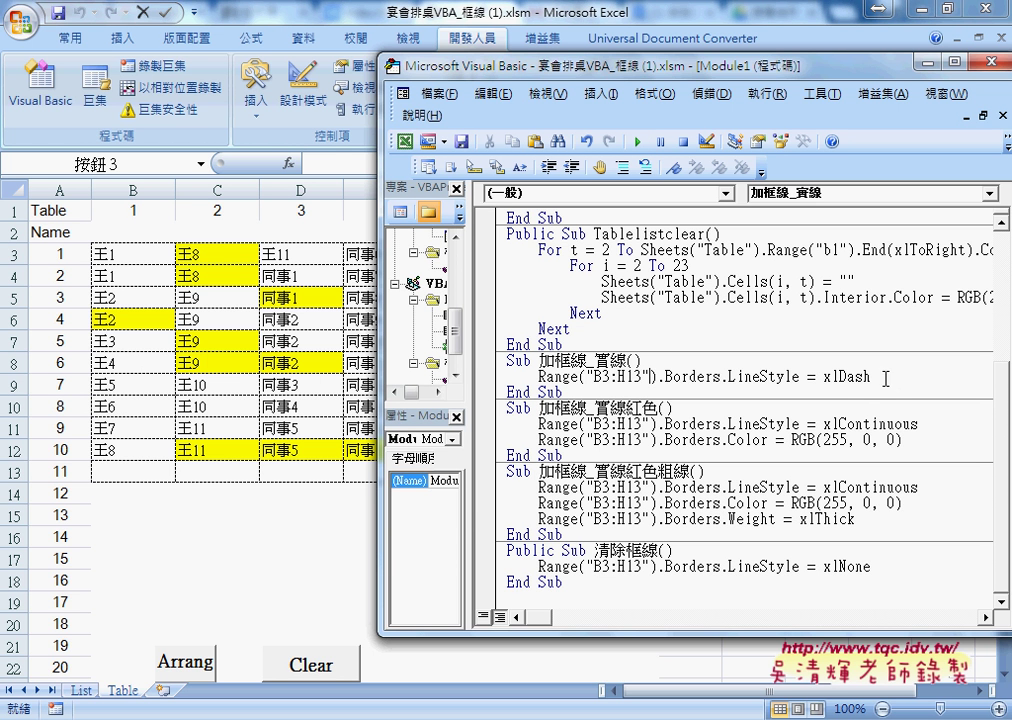
drag(882, 377, 539, 378)
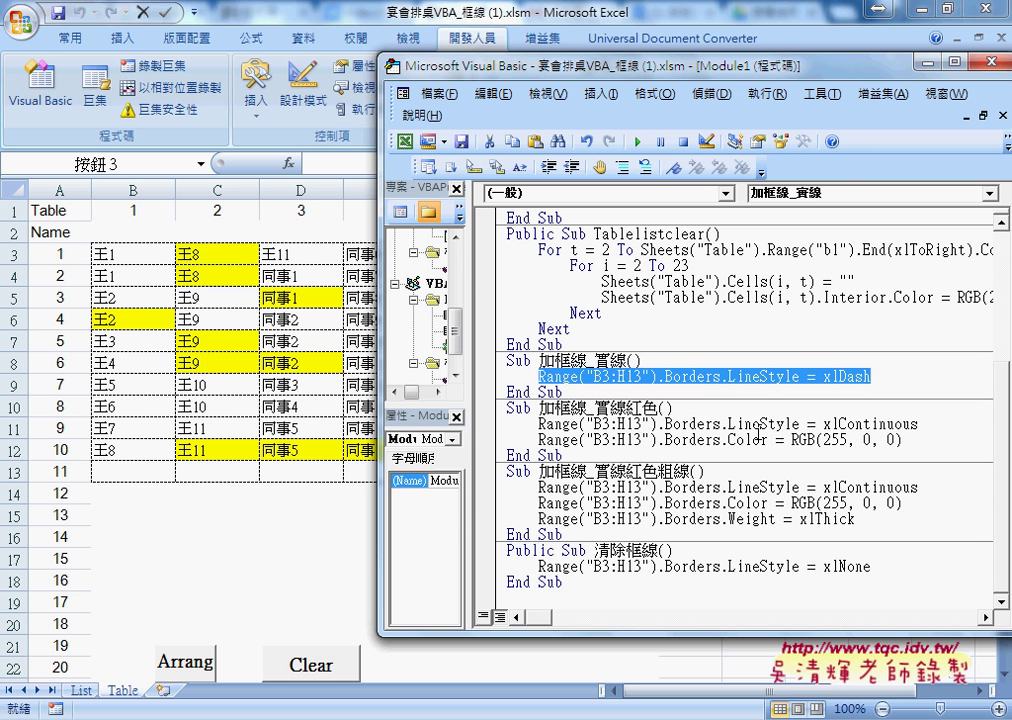
drag(722, 440, 768, 440)
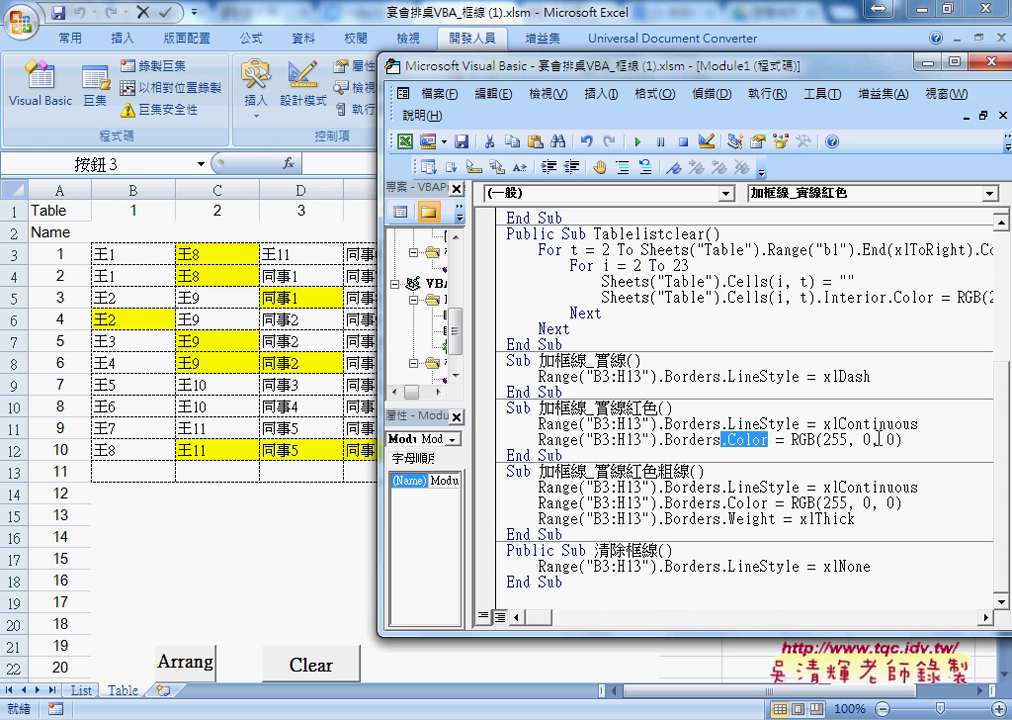
double_click(814, 441)
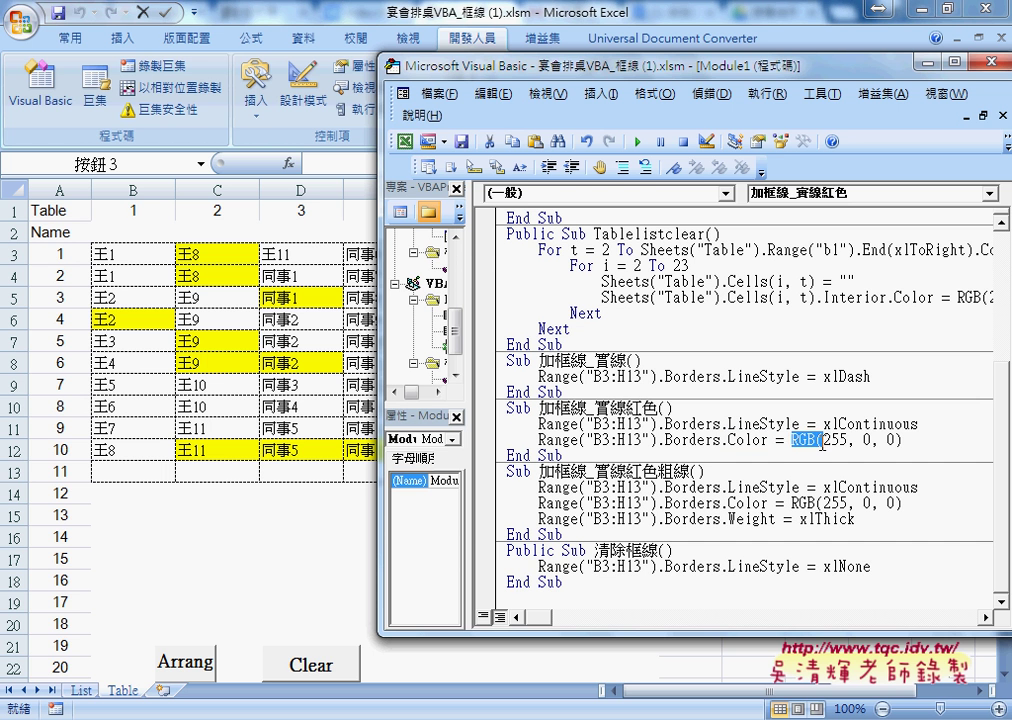
double_click(834, 440)
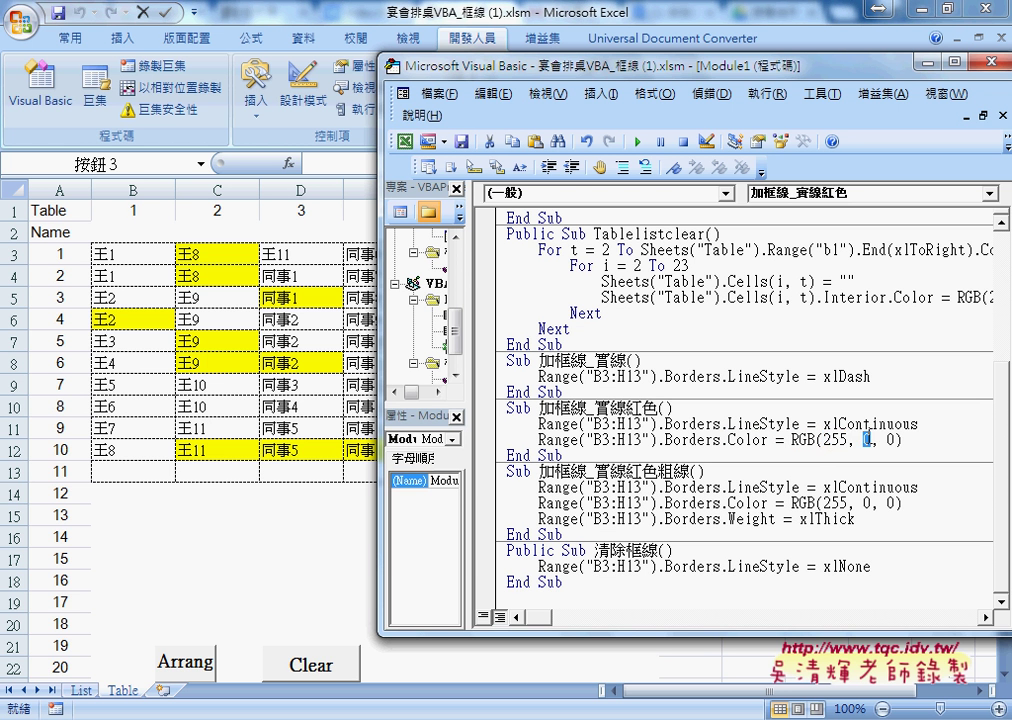
drag(902, 440, 791, 441)
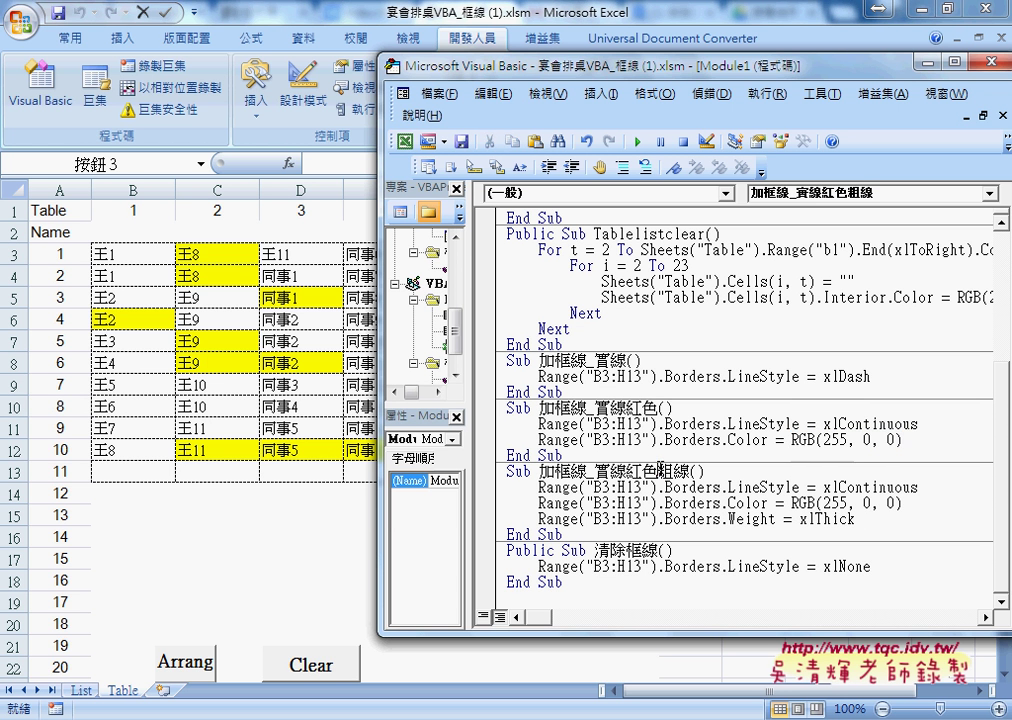
drag(657, 470, 688, 470)
double_click(828, 519)
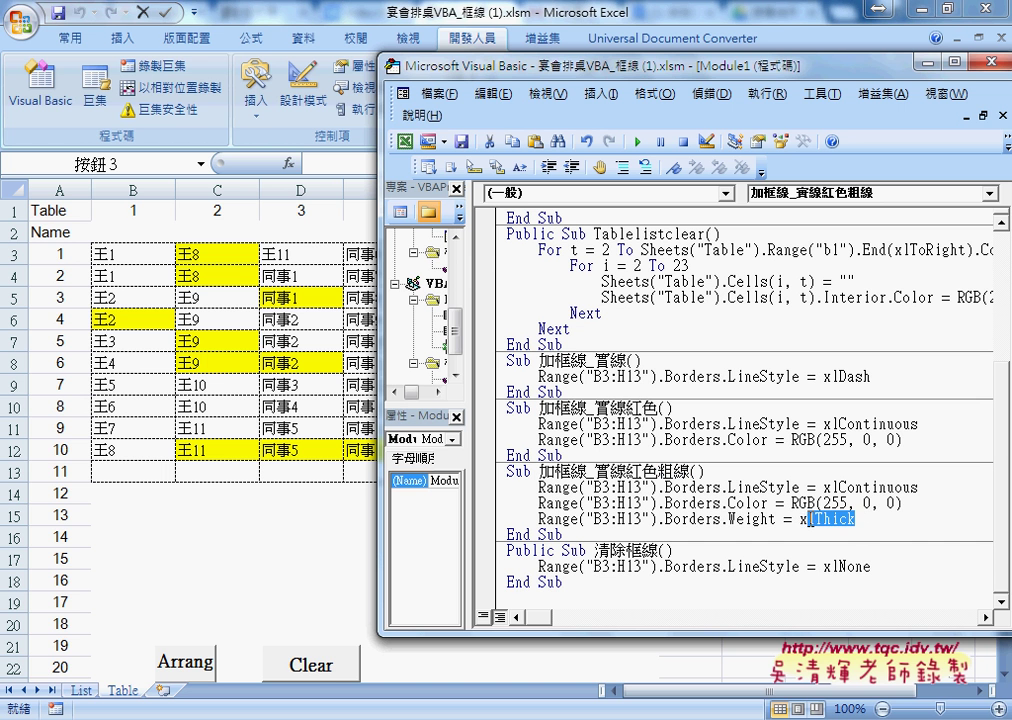
click(731, 519)
drag(728, 519, 858, 519)
drag(824, 567, 872, 567)
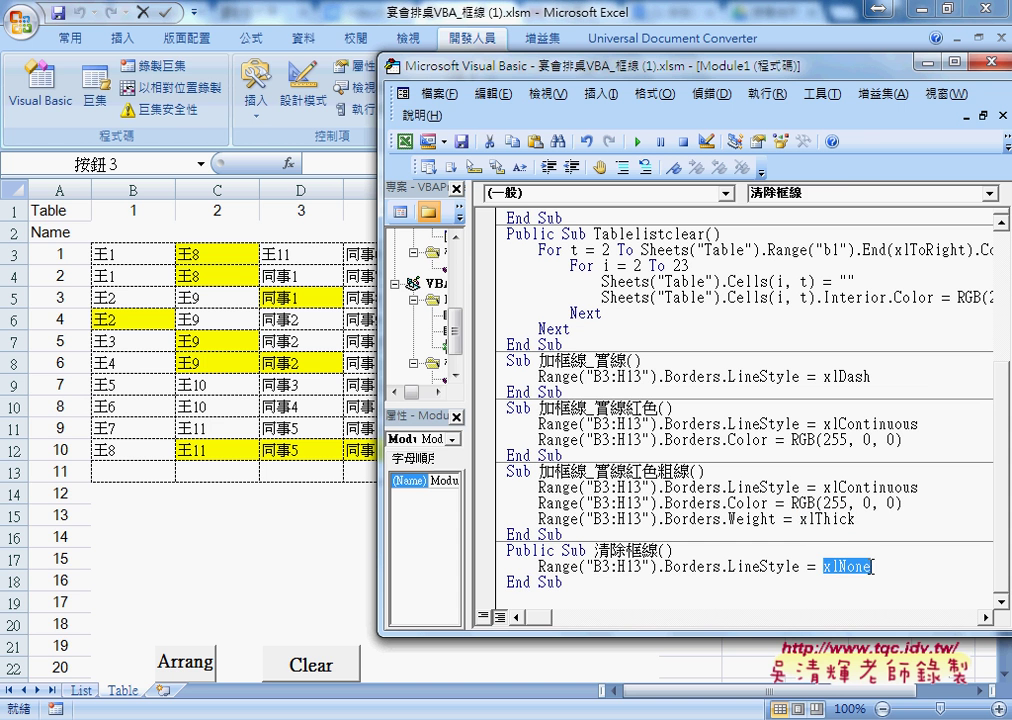
drag(585, 582, 492, 362)
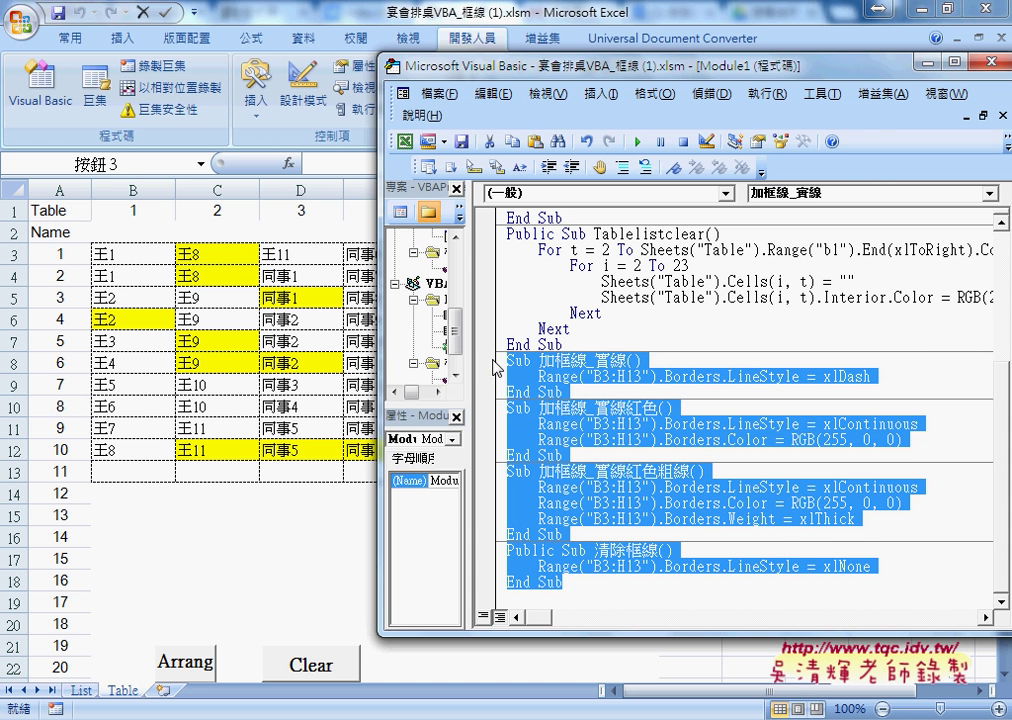
click(596, 424)
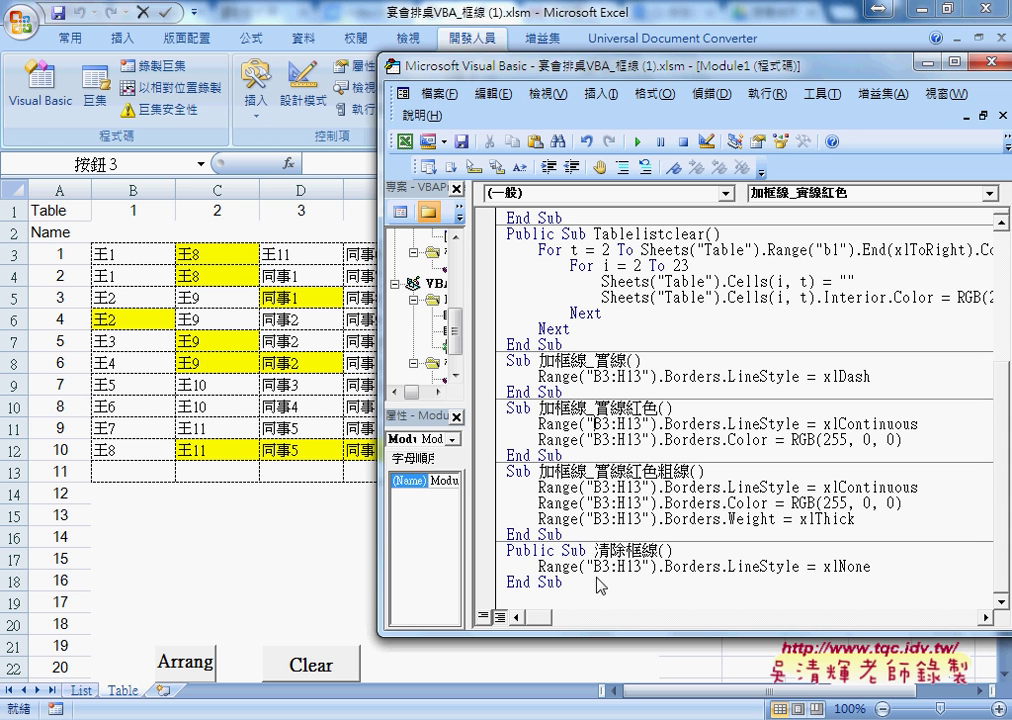
mouse_move(383, 697)
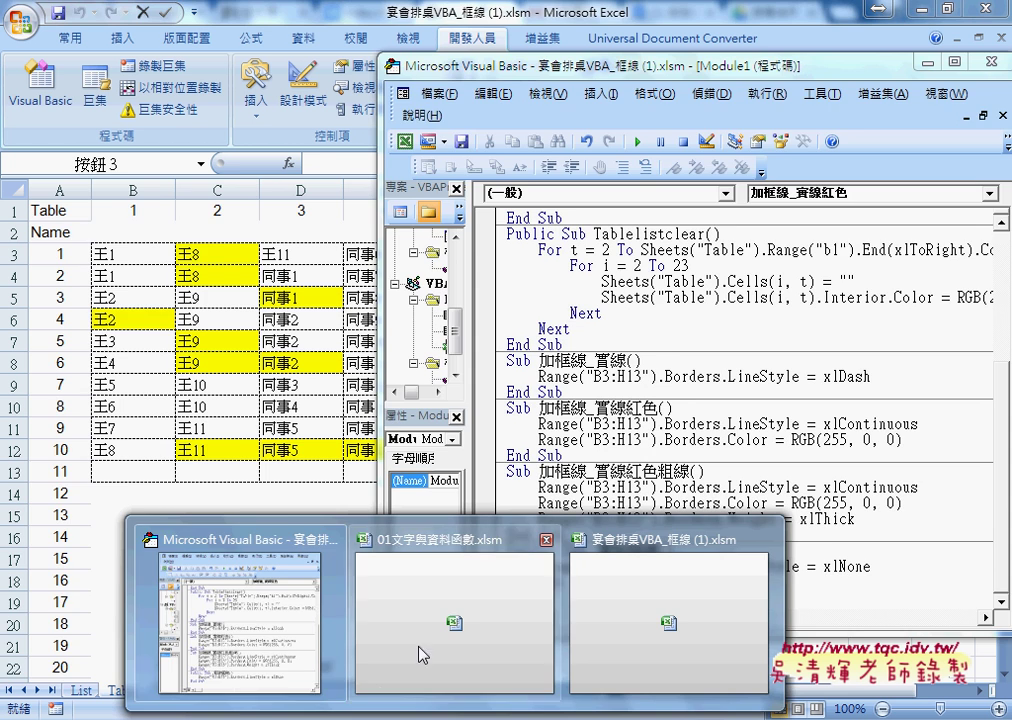
- In Google Drive, enter the 範例_宴會排桌(框線物件) folder and pop 程式碼 out into Google Docs
click(420, 589)
drag(79, 524, 676, 548)
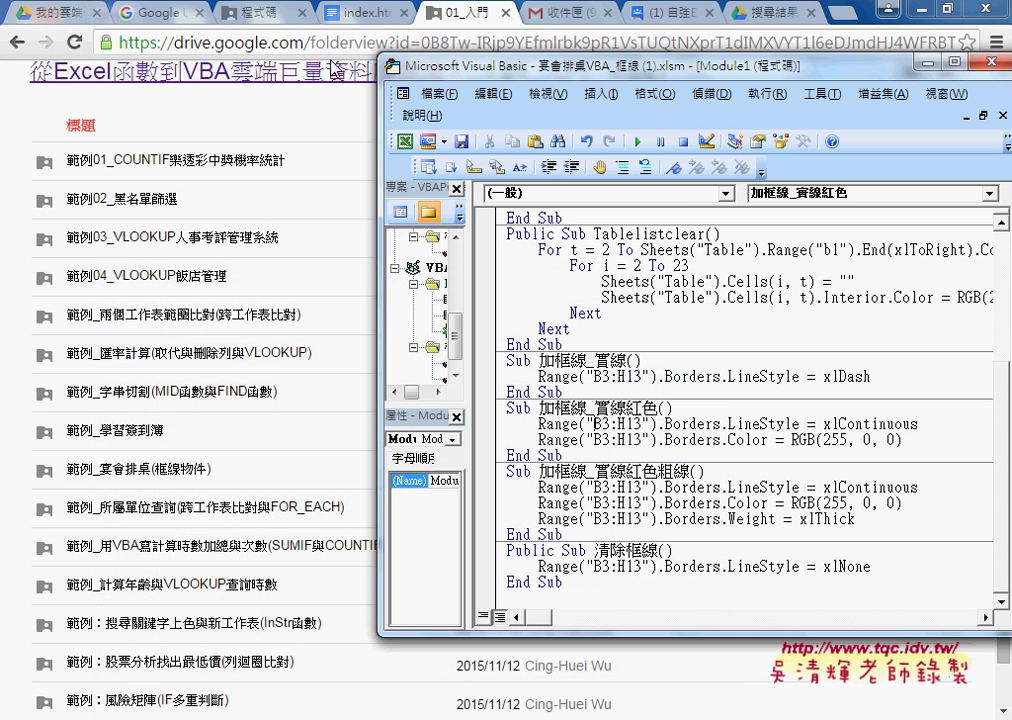
click(320, 115)
scroll(360, 145, up, 2)
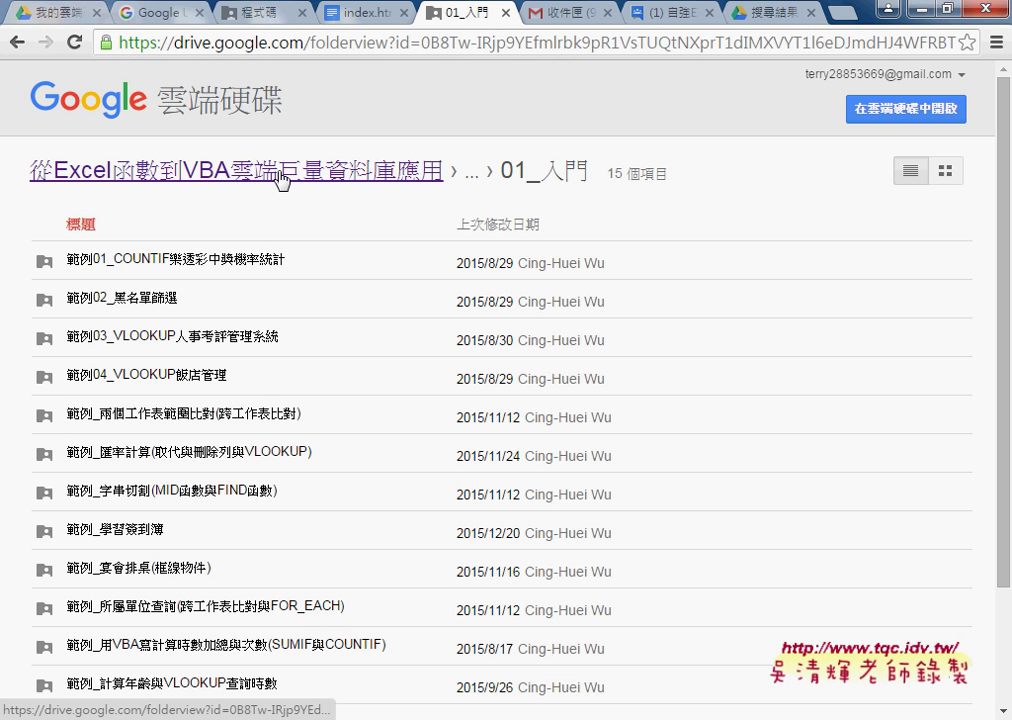
scroll(283, 183, down, 1)
scroll(283, 183, down, 1)
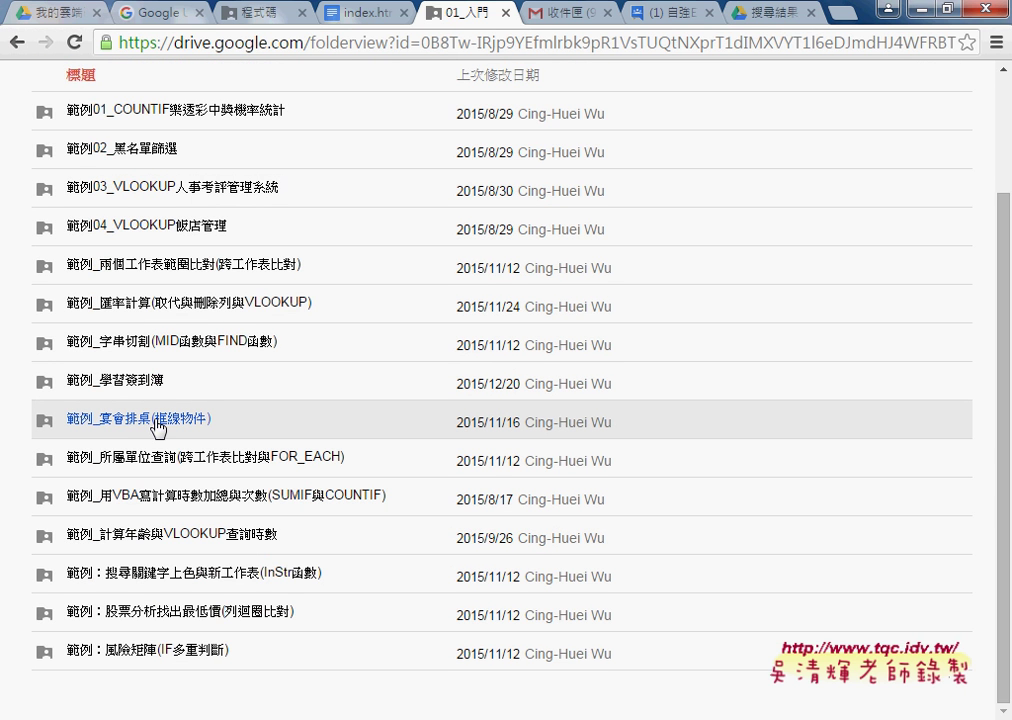
click(125, 427)
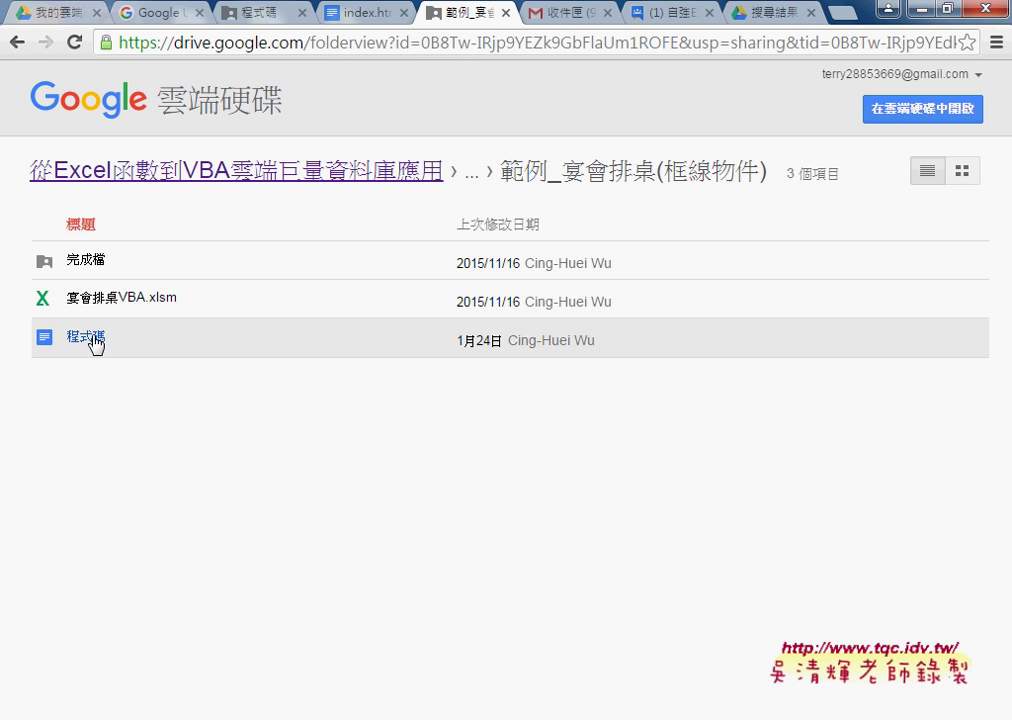
click(93, 342)
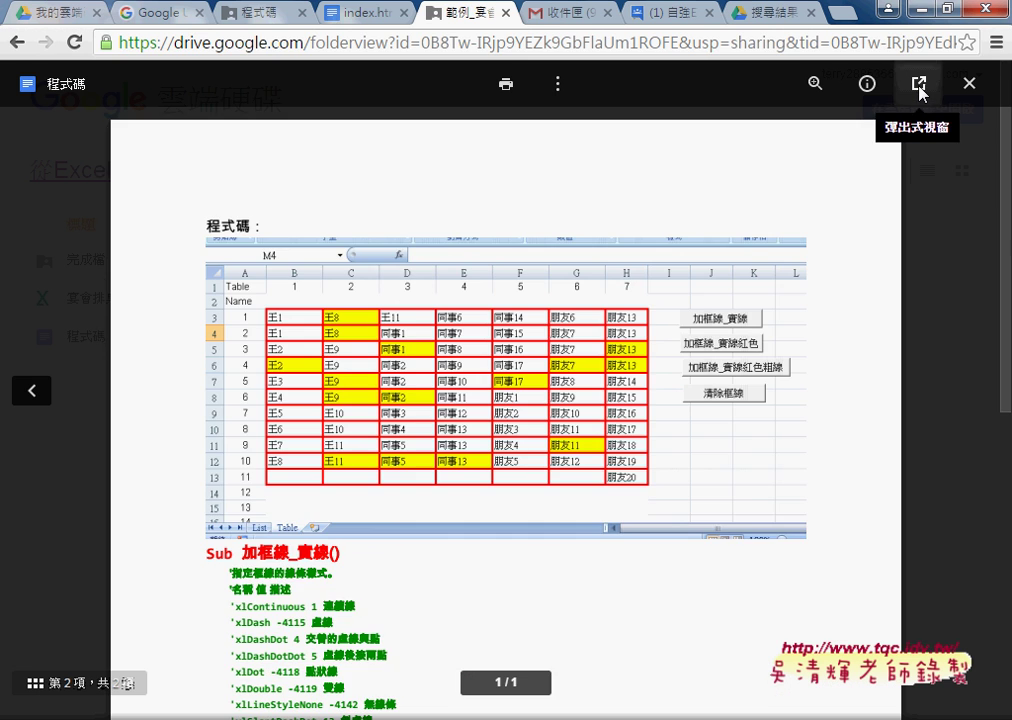
click(919, 88)
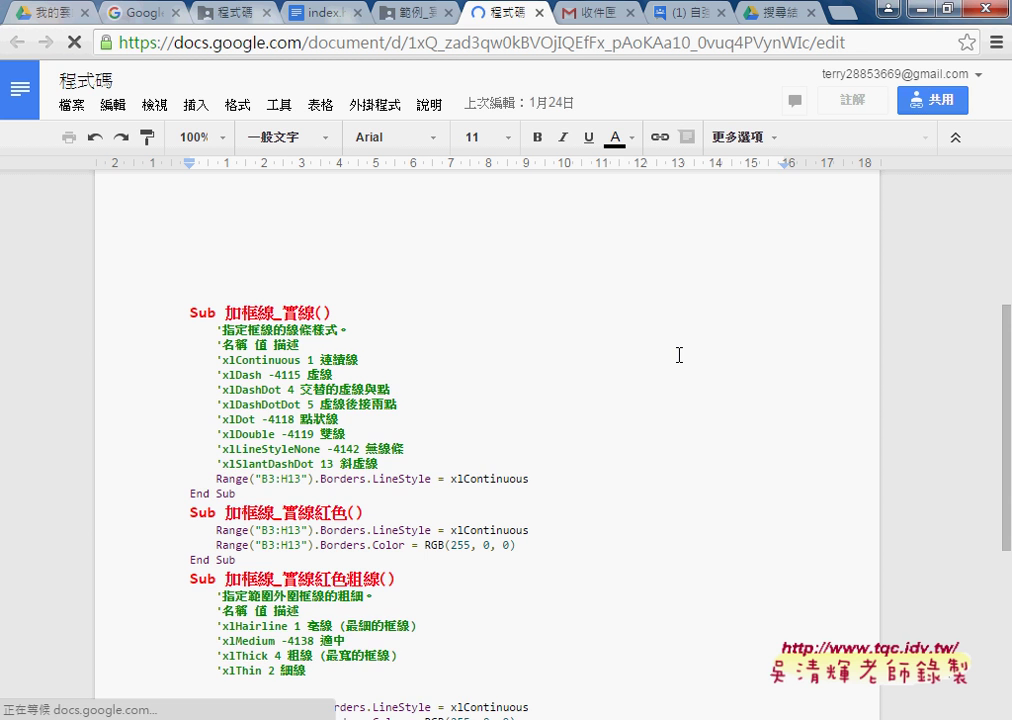
- Scroll the 程式碼 document down to the thick red-border macro and Public Sub 清除框線()
scroll(679, 354, down, 3)
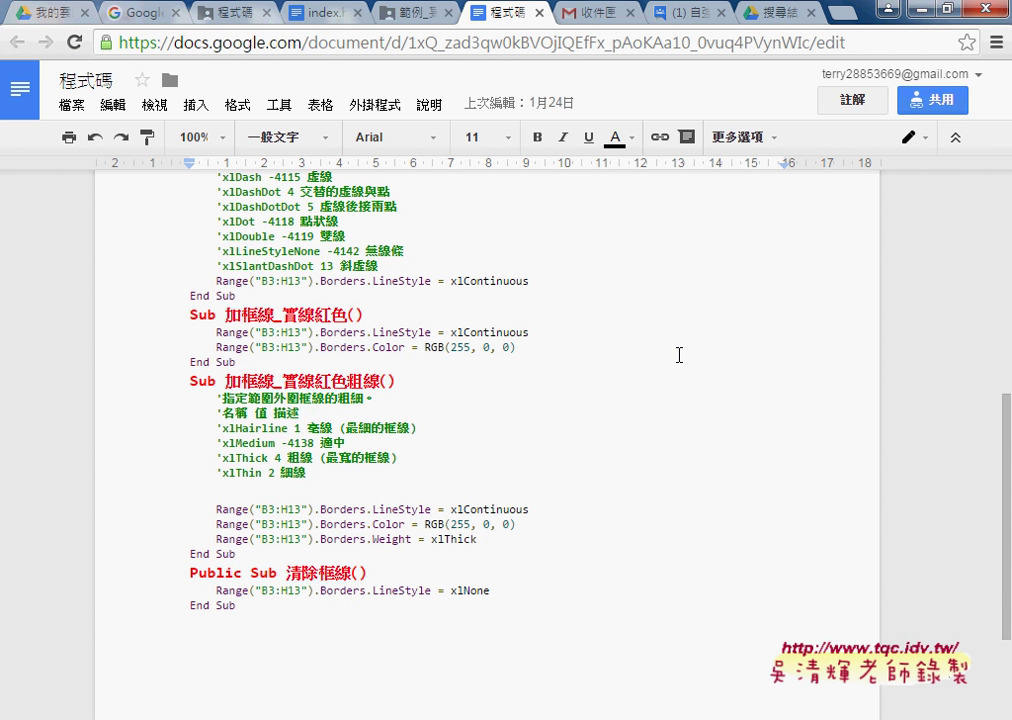